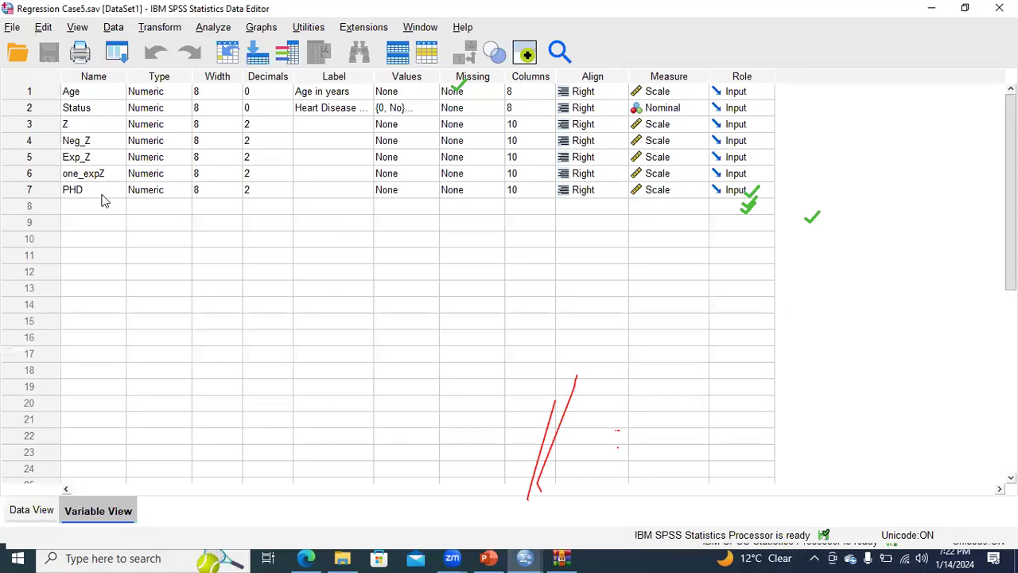
# Delete the variables Z, Neg_Z, Exp_Z, one_expZ and PHD from the dataset.
pyautogui.moveTo(34, 124); pyautogui.dragTo(54, 192)
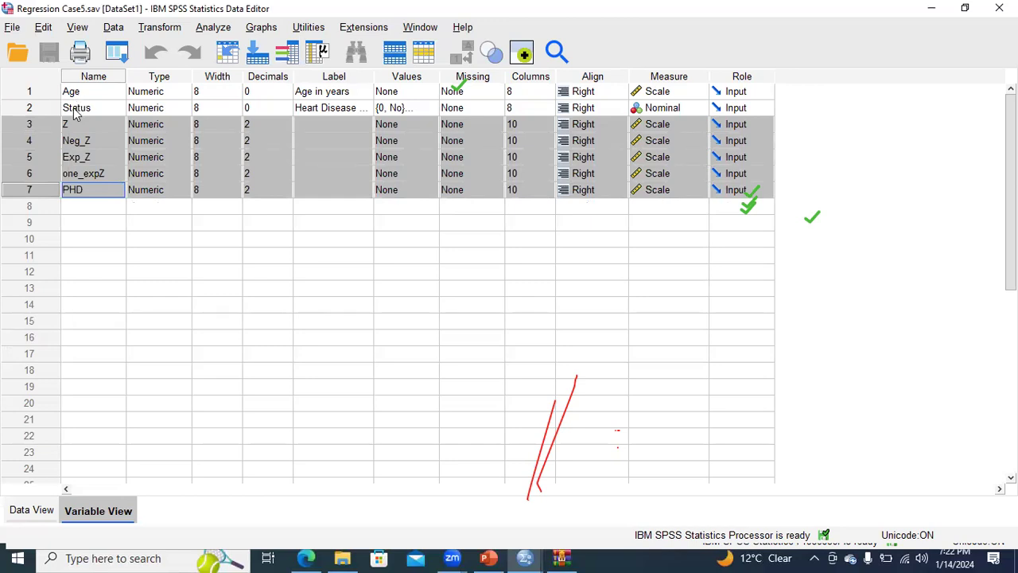
pyautogui.rightClick(42, 148)
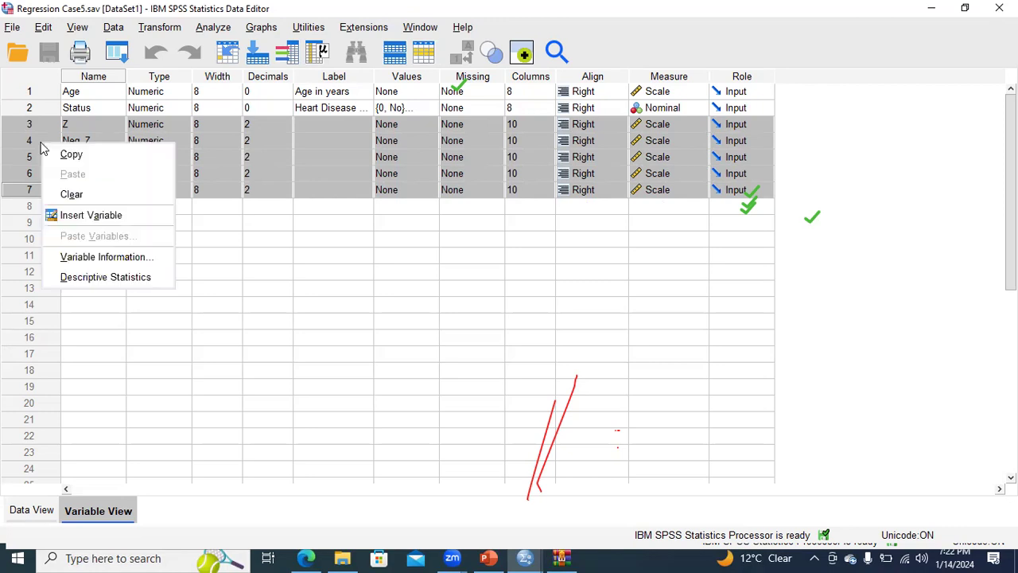
pyautogui.click(68, 196)
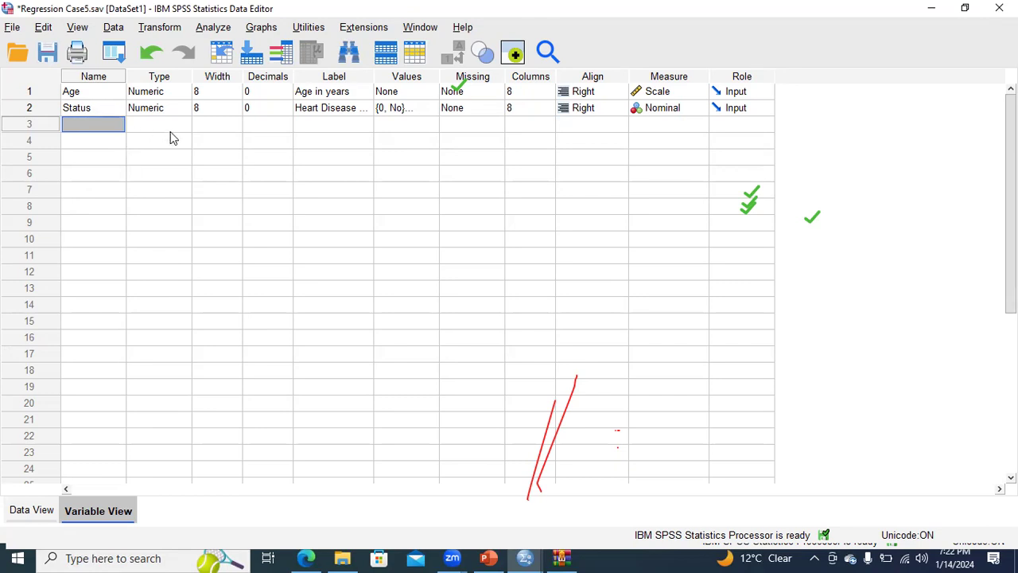
# Check the value labels of the Status variable and the measurement levels of Age and Status.
pyautogui.doubleClick(430, 110)
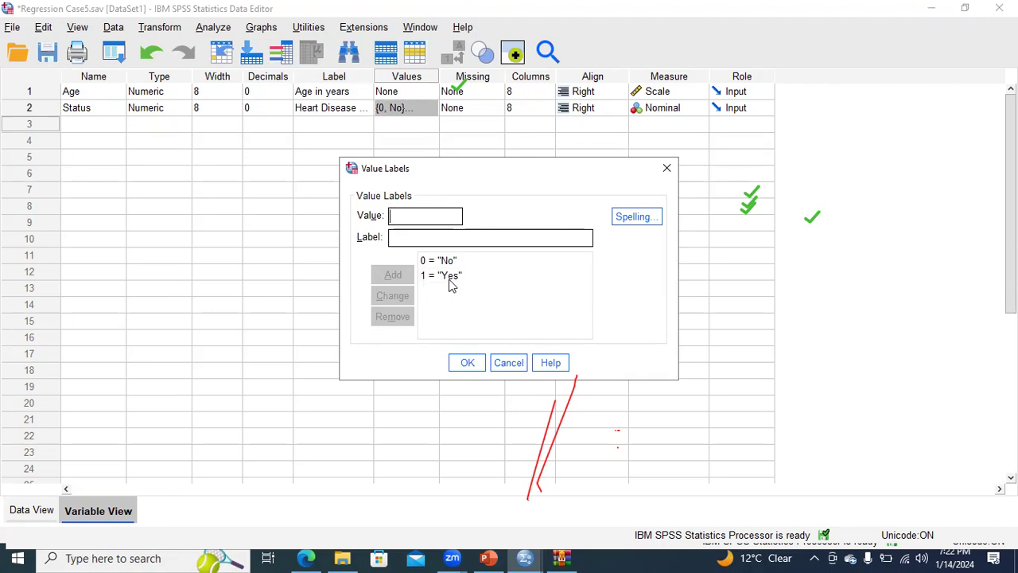
pyautogui.click(667, 168)
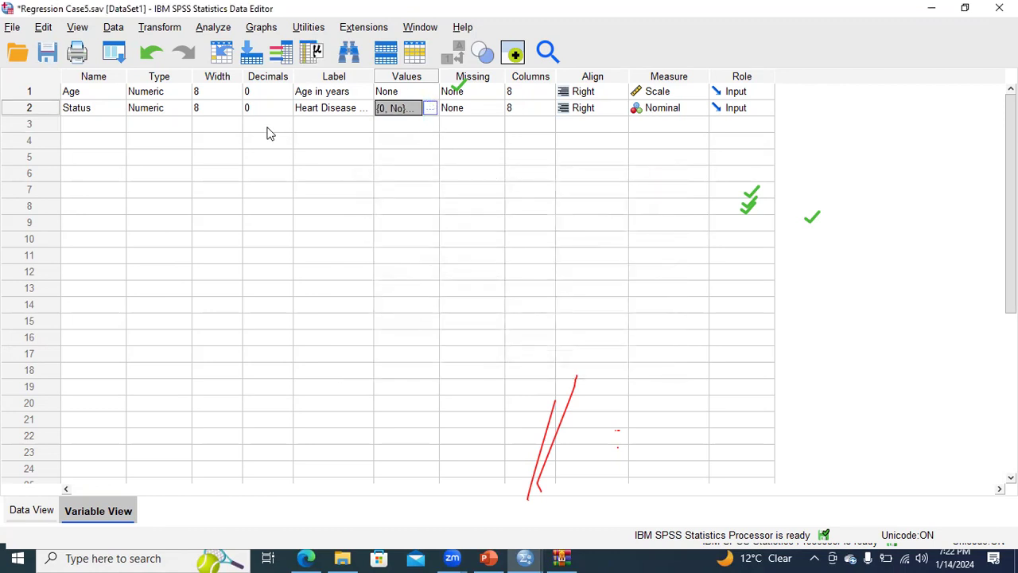
pyautogui.click(108, 92)
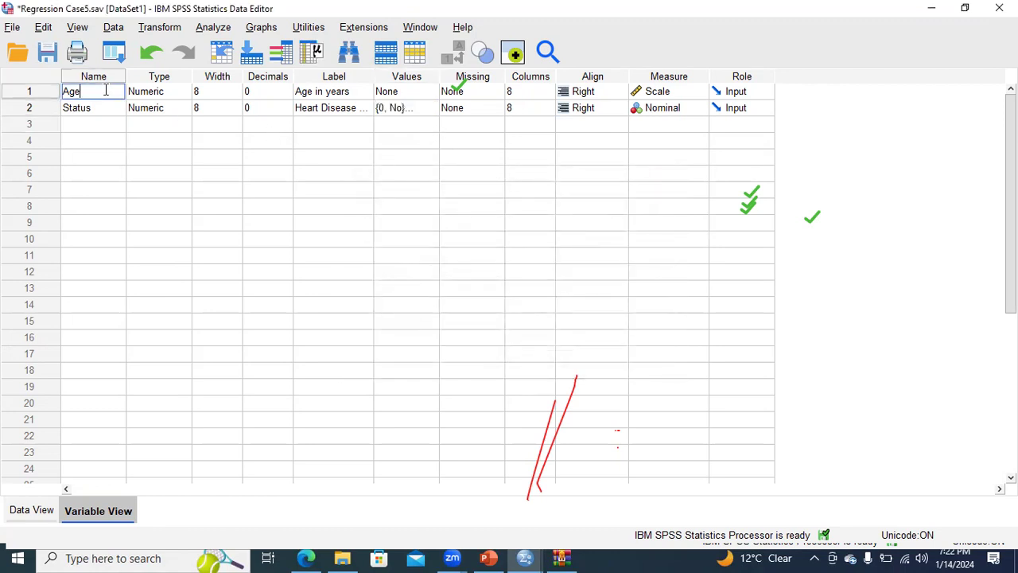
pyautogui.click(670, 93)
pyautogui.click(676, 107)
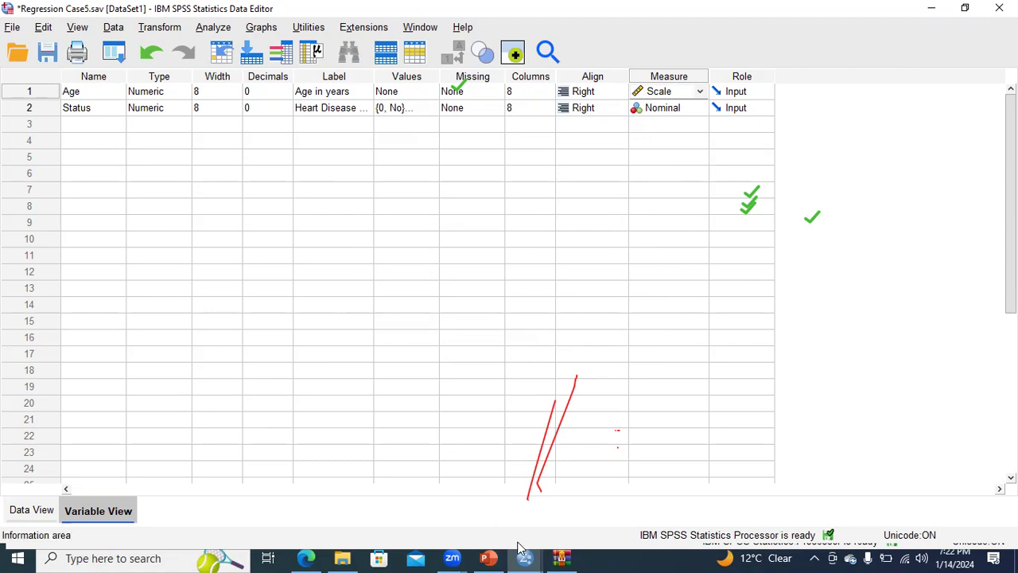
# Switch to PowerPoint, read the Step 1 instruction on the Case 5 slide, and return to the SPSS Data Editor.
pyautogui.click(488, 558)
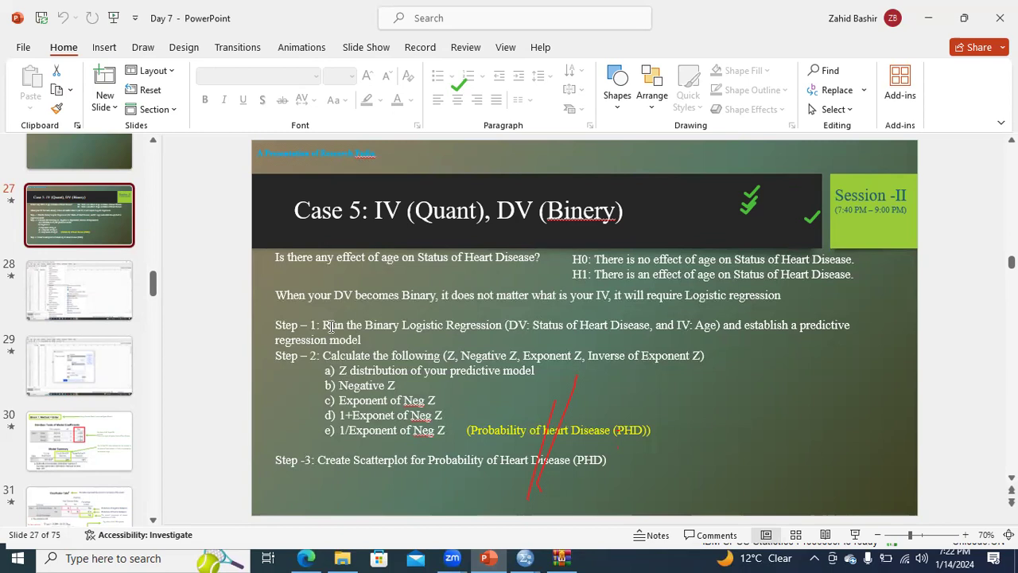
pyautogui.moveTo(325, 326); pyautogui.dragTo(645, 339)
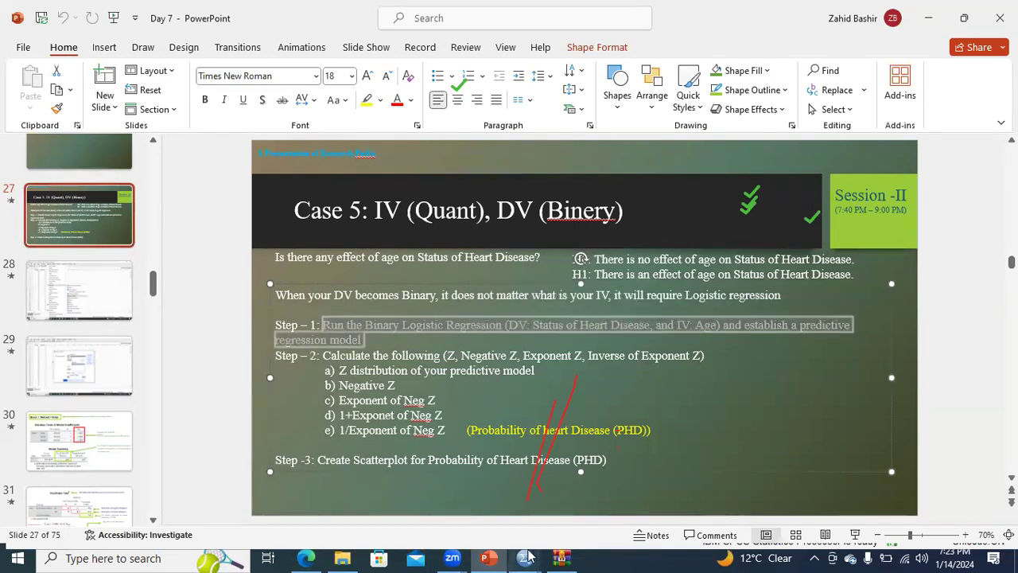
pyautogui.moveTo(525, 557)
pyautogui.click(573, 529)
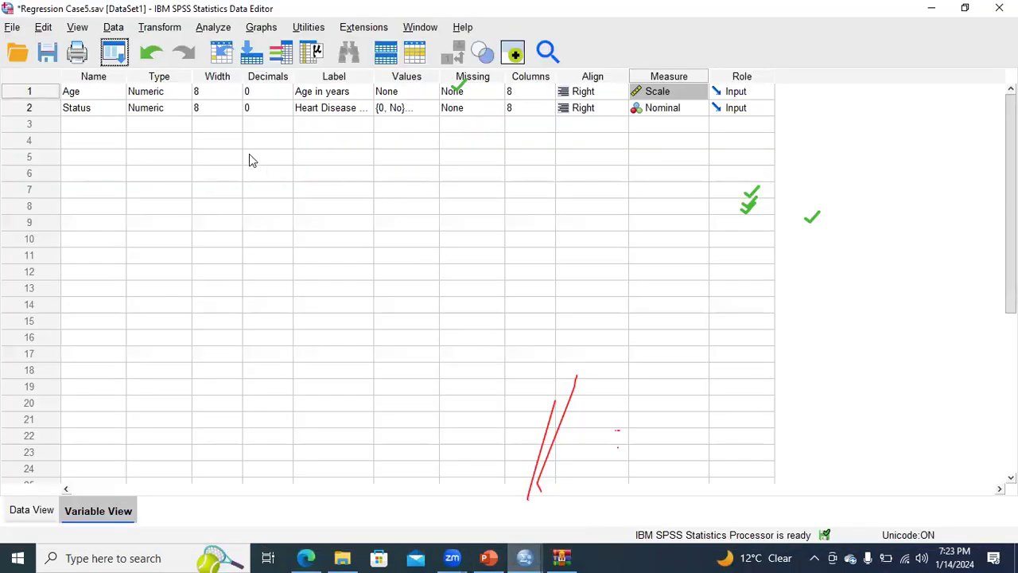
# Run a Binary Logistic regression with Heart Disease Status as the dependent variable and Age as the covariate.
pyautogui.click(213, 28)
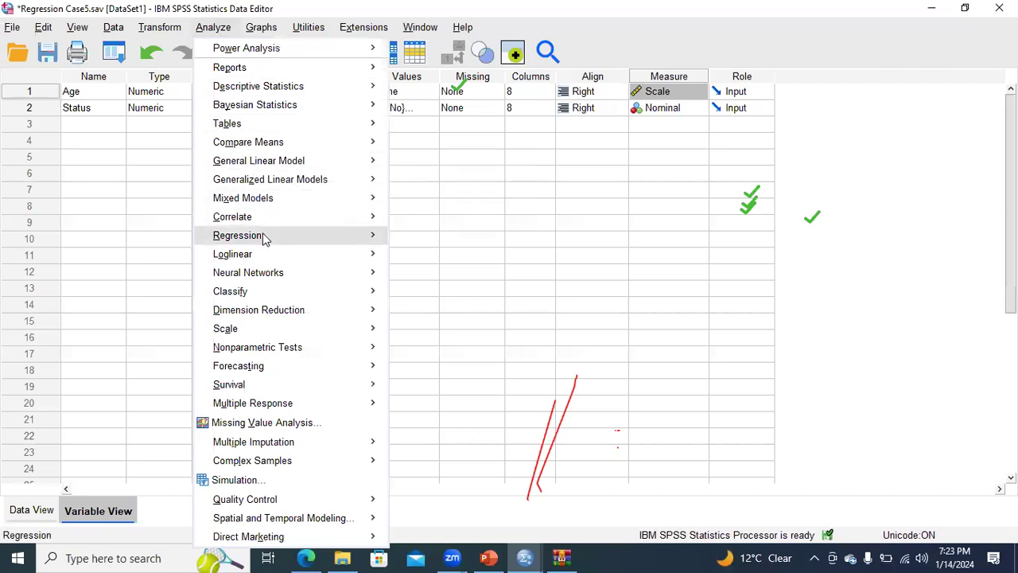
pyautogui.moveTo(266, 237)
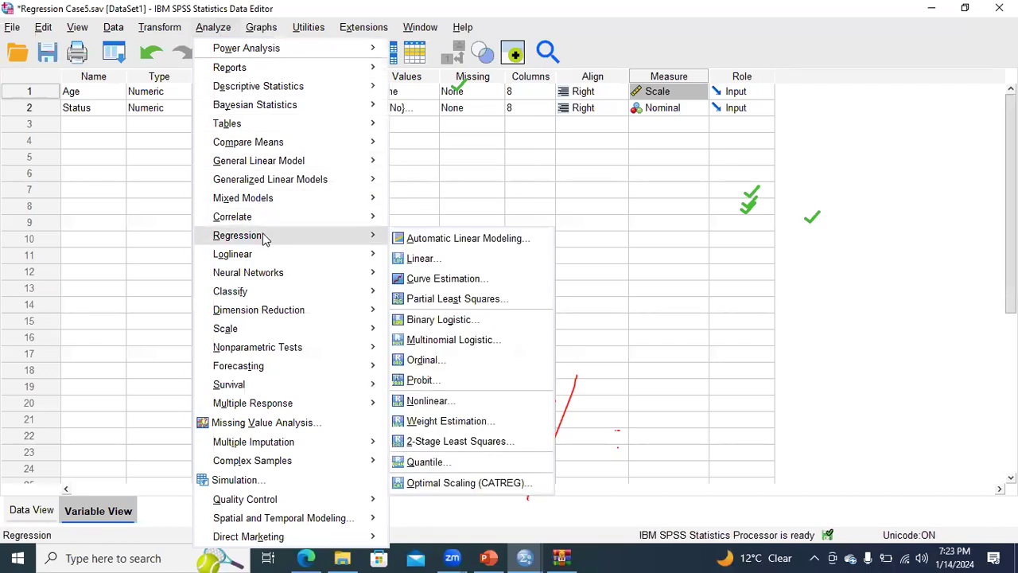
pyautogui.click(445, 320)
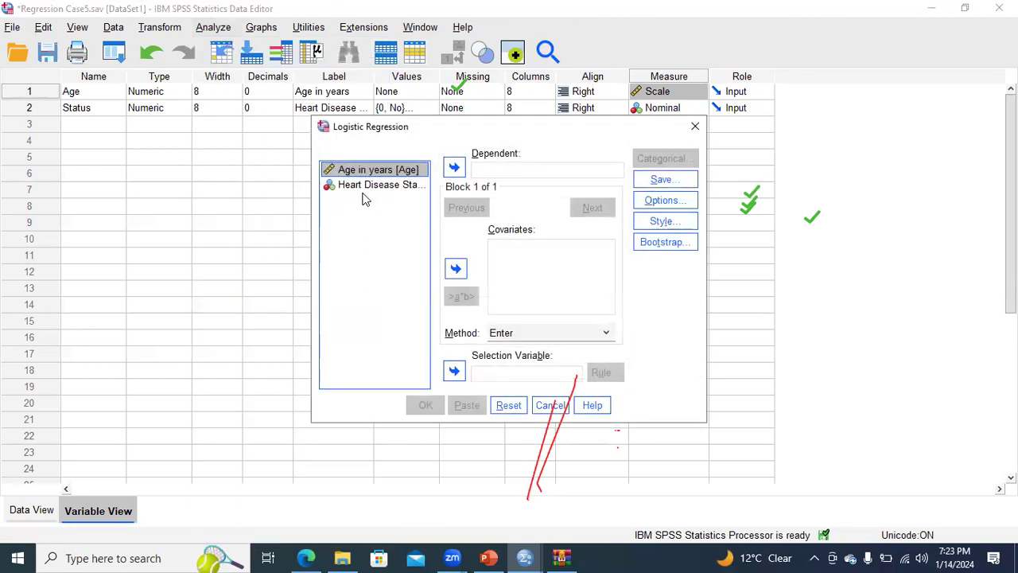
pyautogui.click(364, 186)
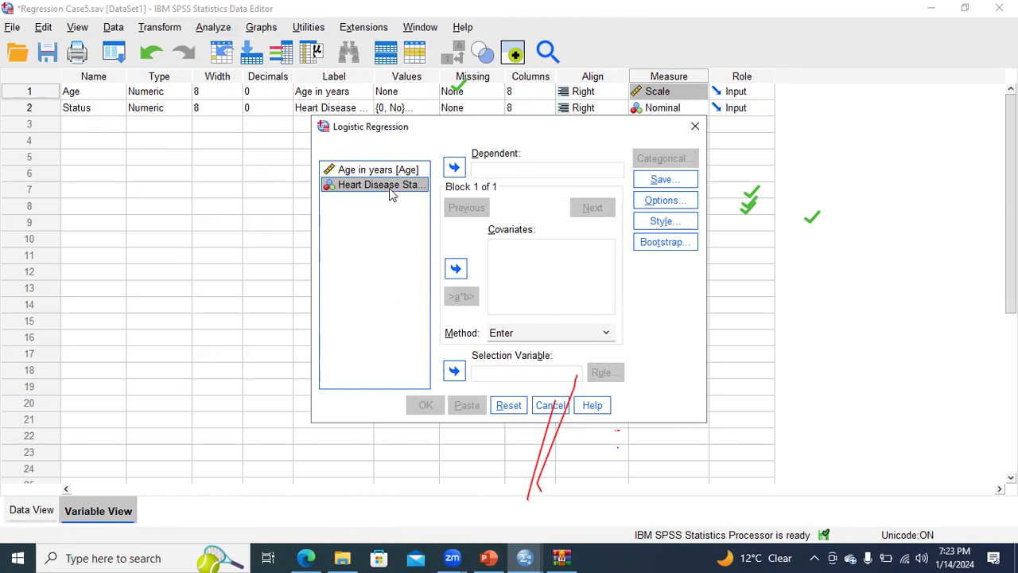
pyautogui.click(454, 168)
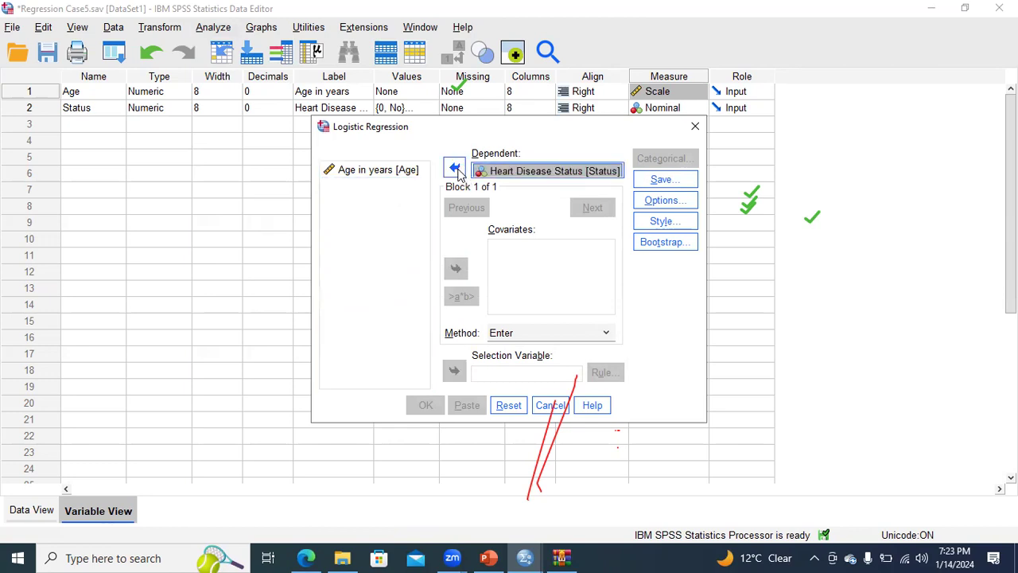
pyautogui.click(369, 172)
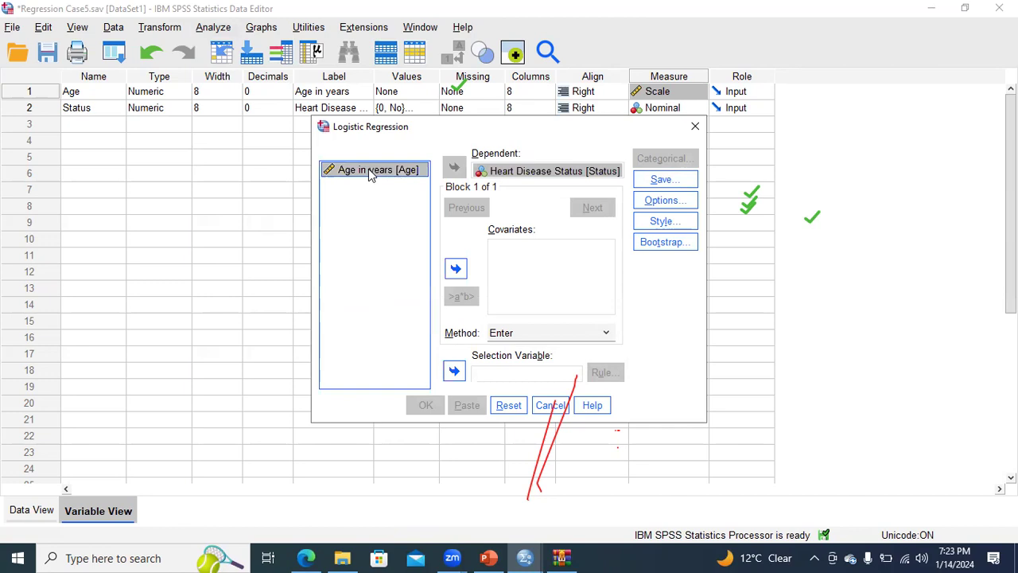
pyautogui.click(457, 269)
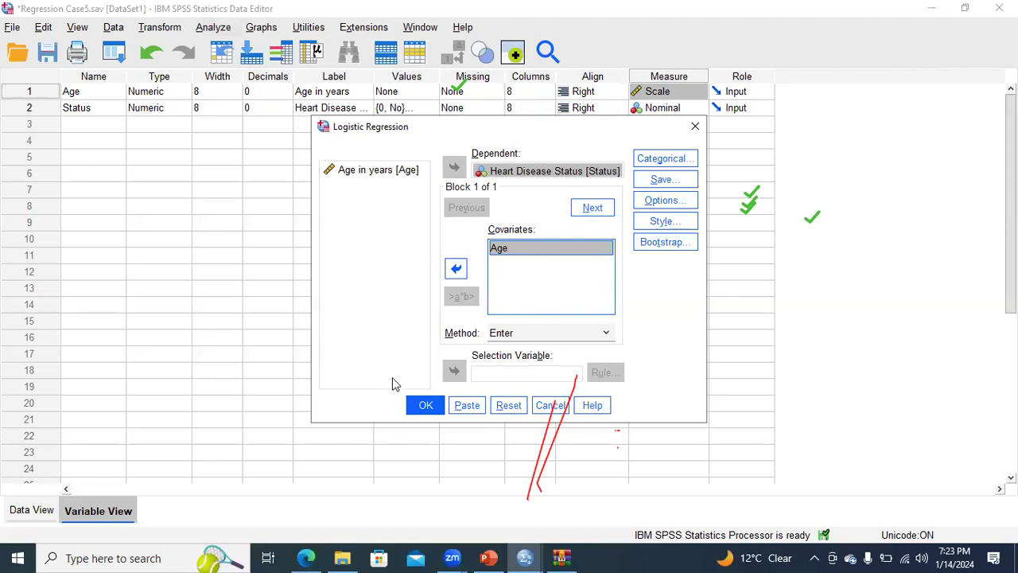
pyautogui.click(420, 411)
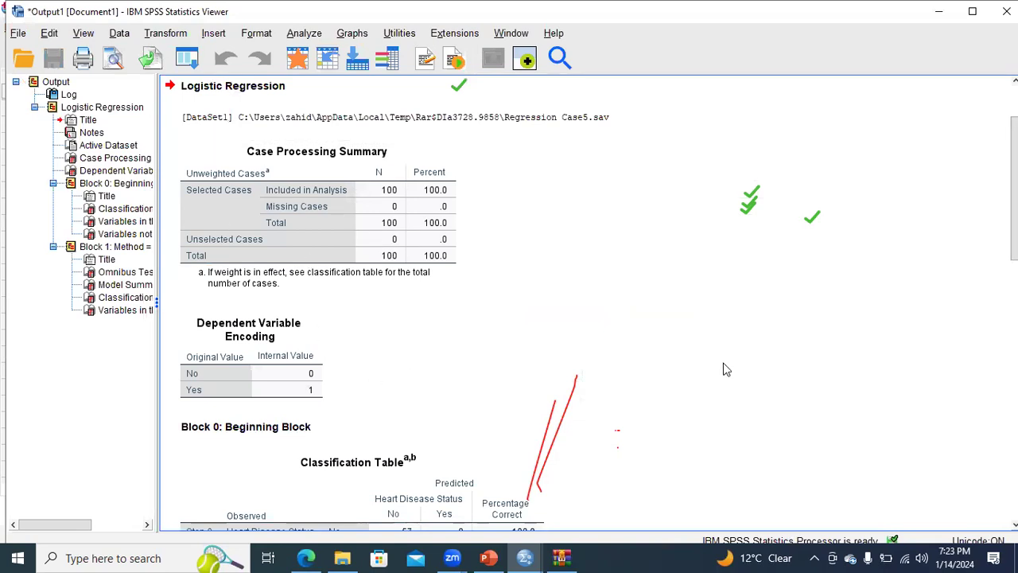
# Examine the logistic regression output, especially Block 1's Omnibus Tests, Model Summary, Classification Table and Variables in the Equation.
pyautogui.scroll(-5, 588, 302)
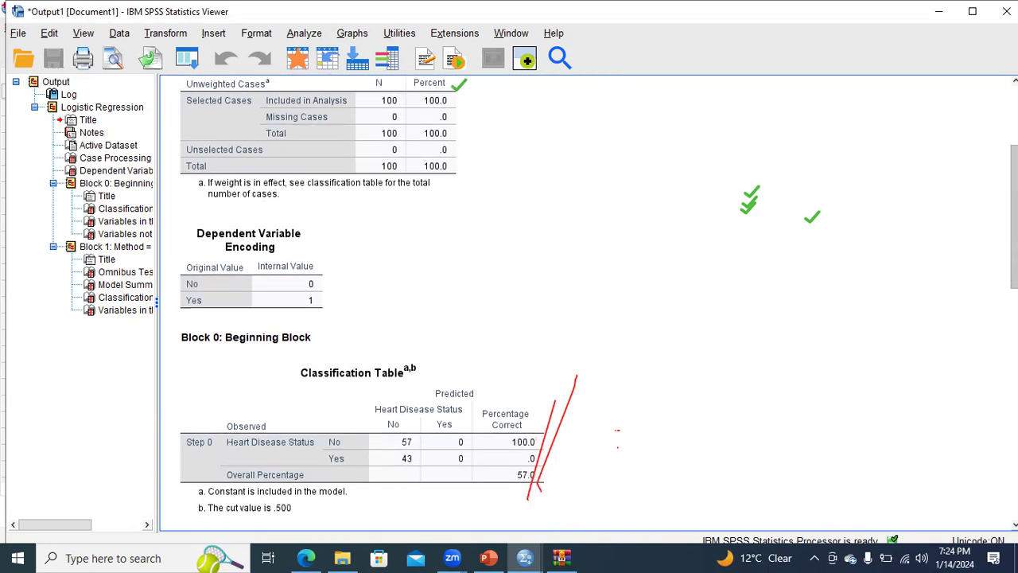
pyautogui.scroll(-2, 263, 231)
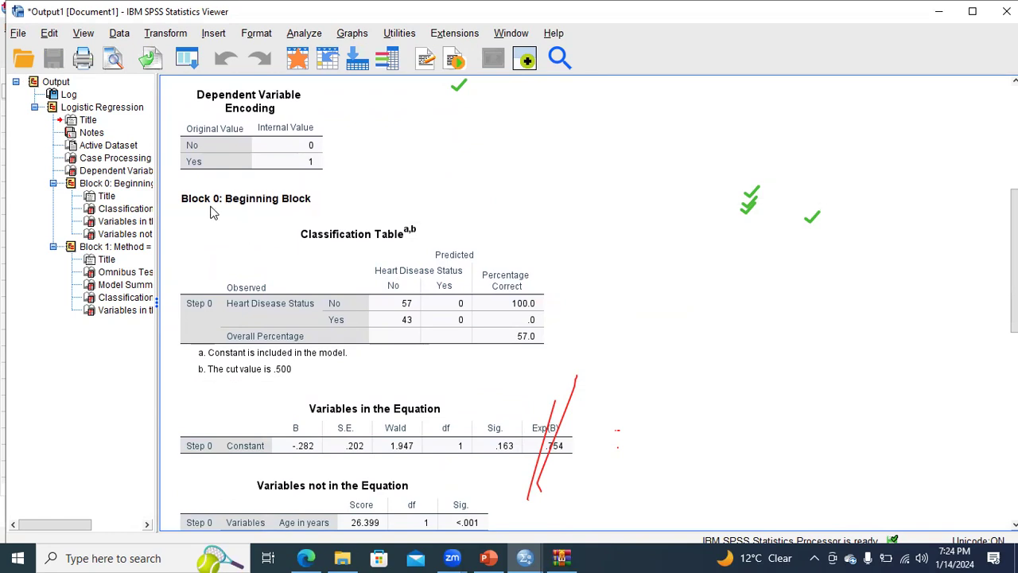
pyautogui.scroll(-10, 1013, 263)
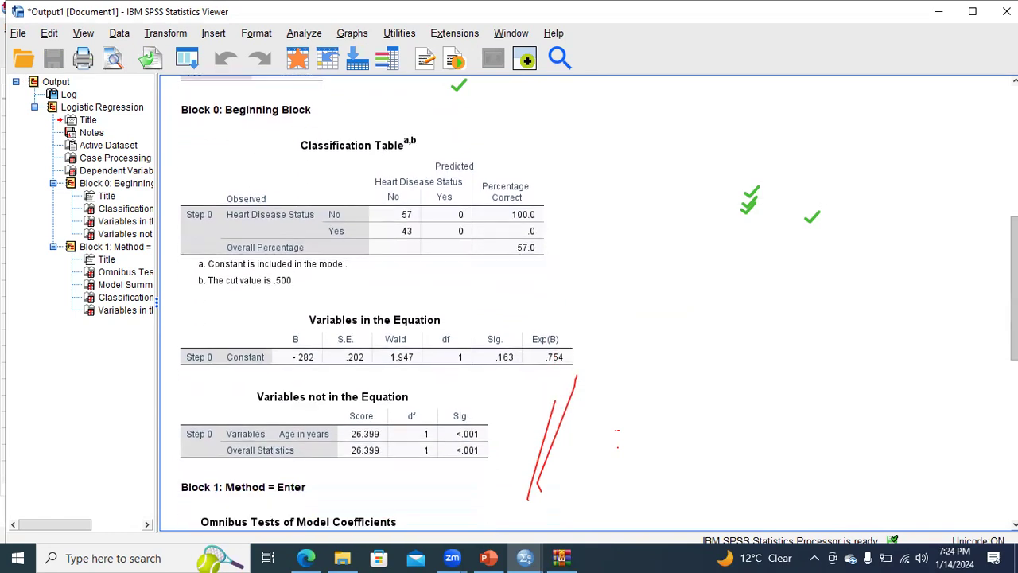
pyautogui.scroll(-1, 596, 302)
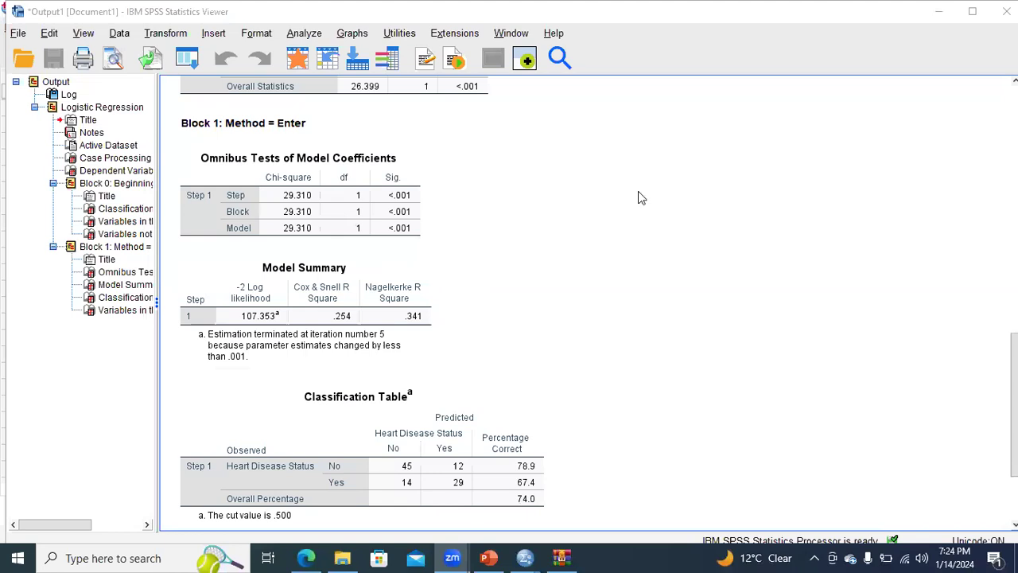
pyautogui.click(403, 199)
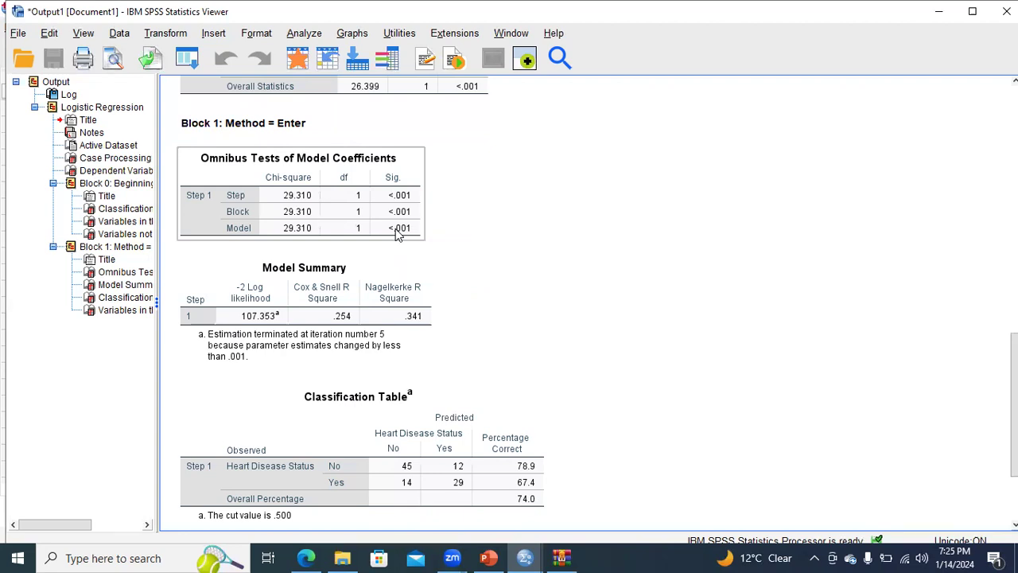
pyautogui.click(371, 318)
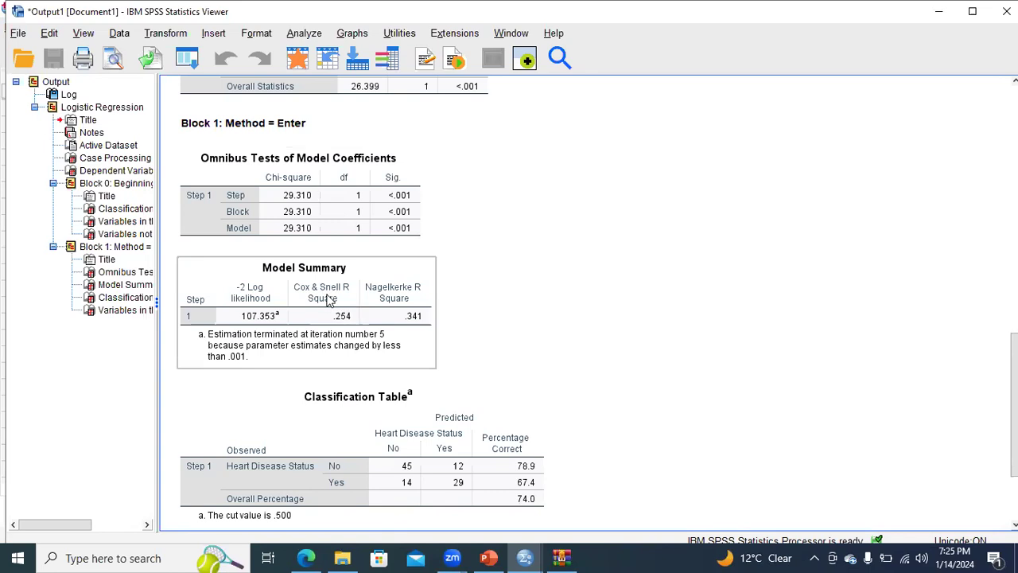
pyautogui.click(320, 304)
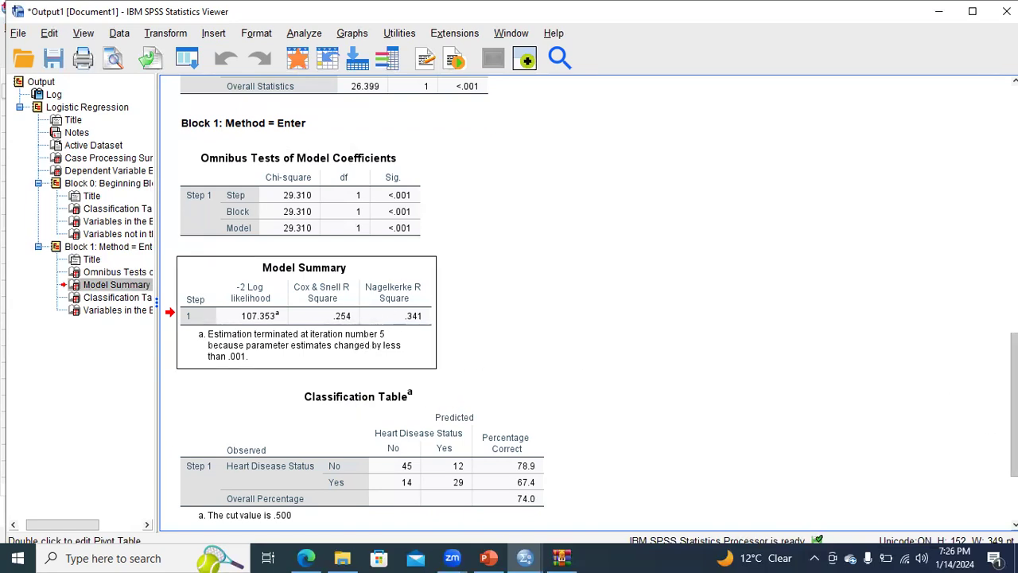
pyautogui.scroll(-3, 986, 423)
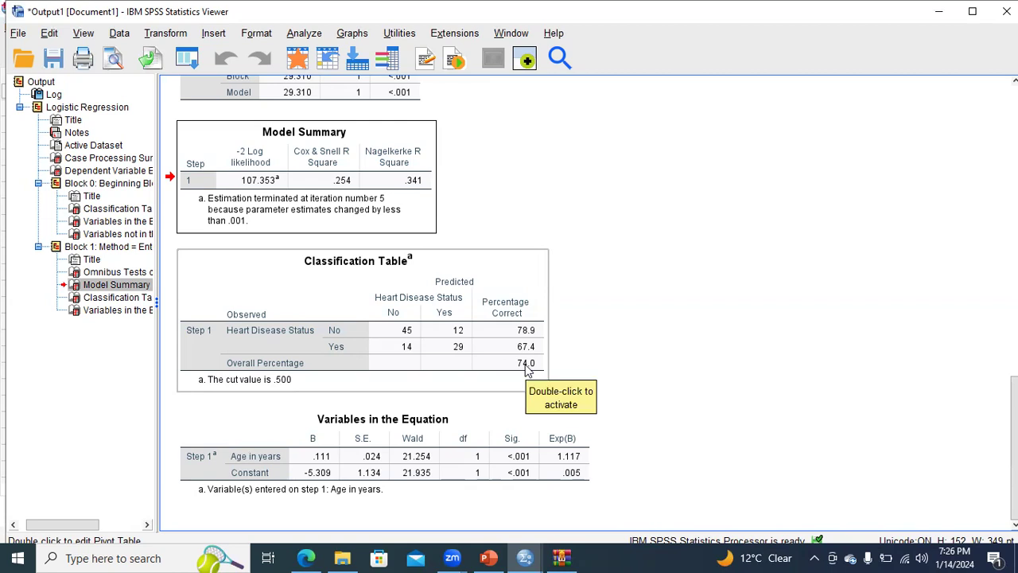
pyautogui.click(511, 428)
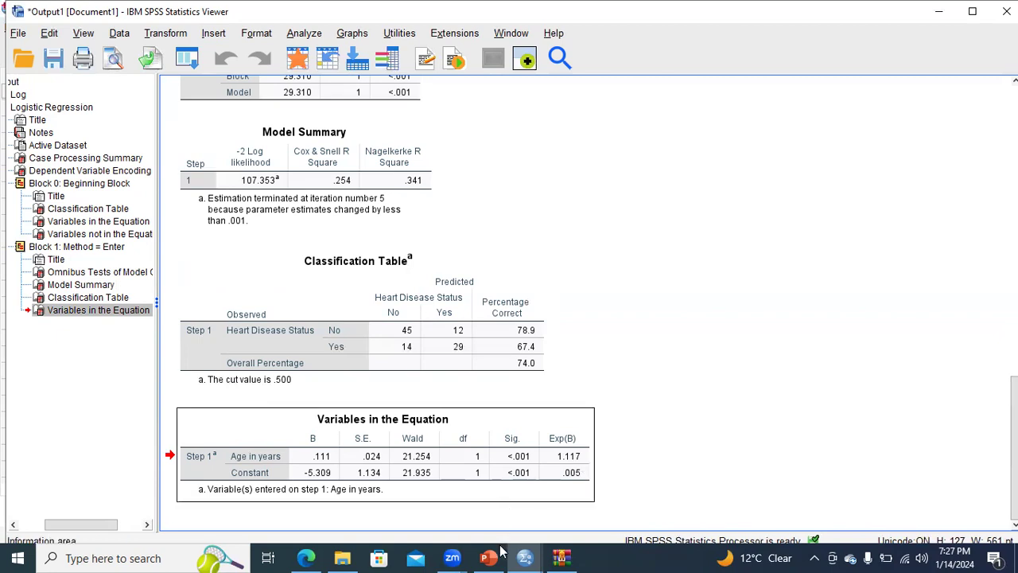
# Switch to PowerPoint to read slide 31's interpretation of the tables, and return to the SPSS output to check the B coefficients.
pyautogui.click(497, 554)
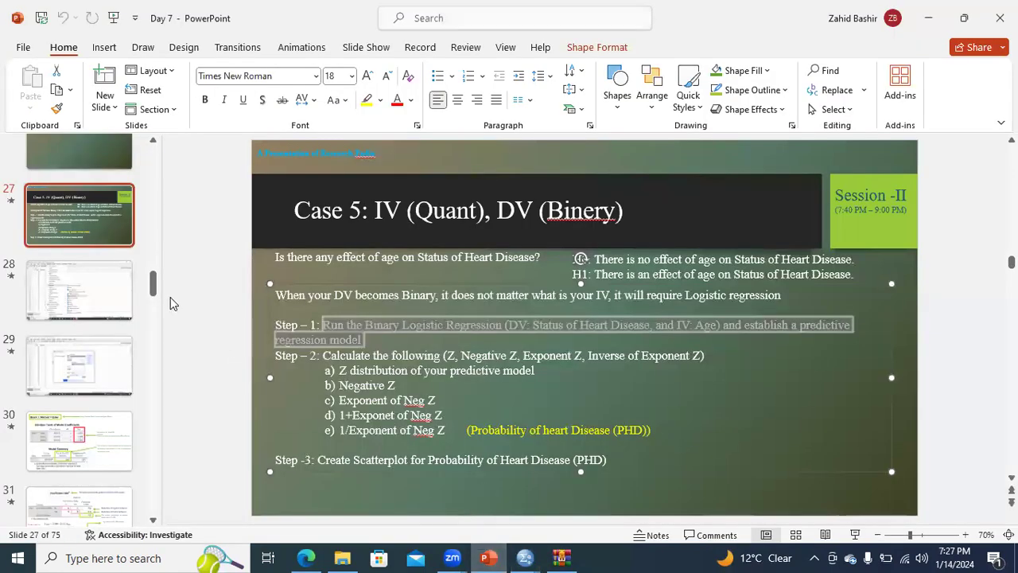
pyautogui.moveTo(154, 283); pyautogui.dragTo(154, 298)
pyautogui.click(121, 305)
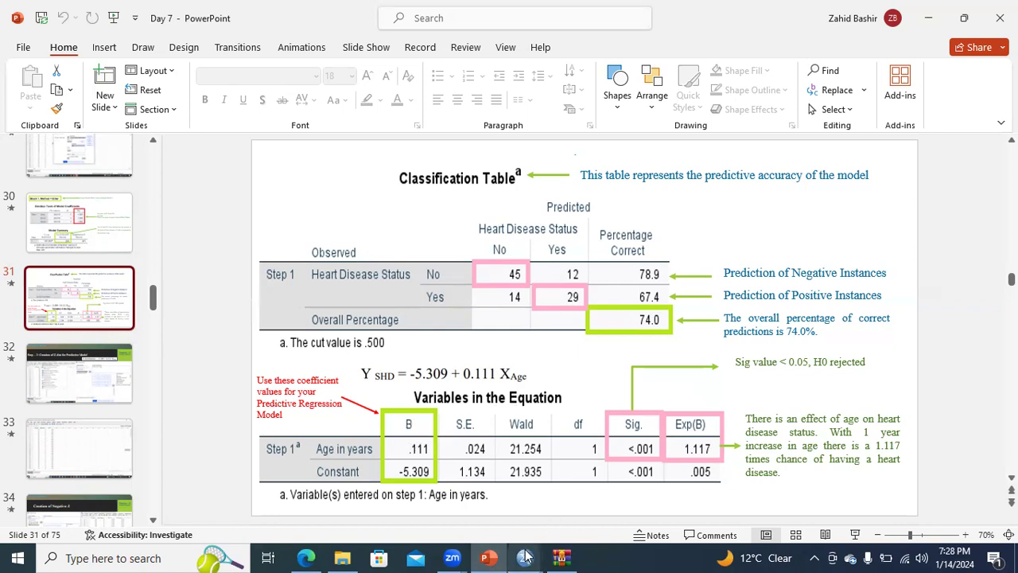
pyautogui.moveTo(528, 556)
pyautogui.click(494, 527)
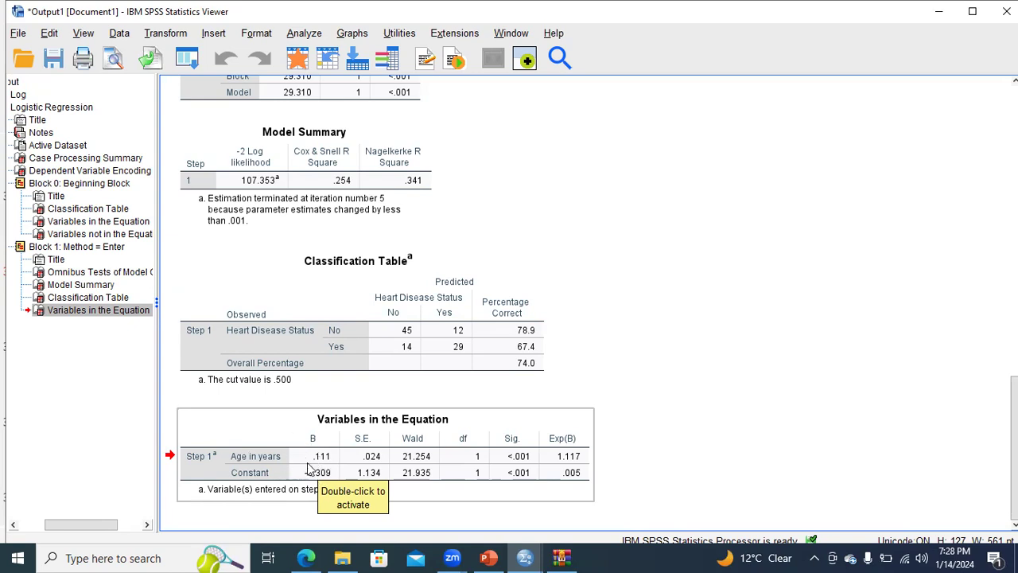
# Review the predictive equation on slide 31 in PowerPoint, and minimize the presentation and output windows to return to the SPSS Data Editor.
pyautogui.click(488, 558)
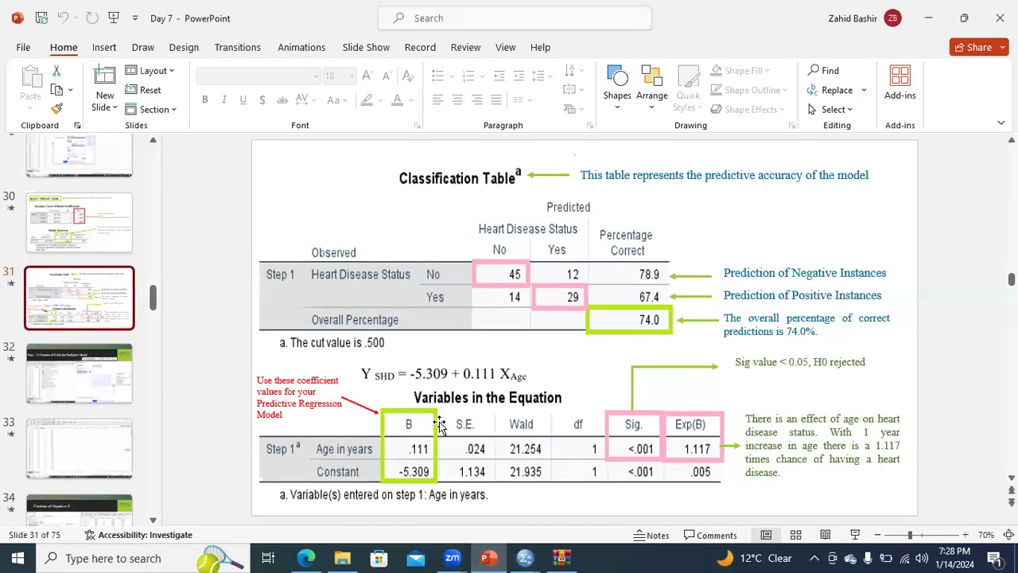
pyautogui.click(425, 383)
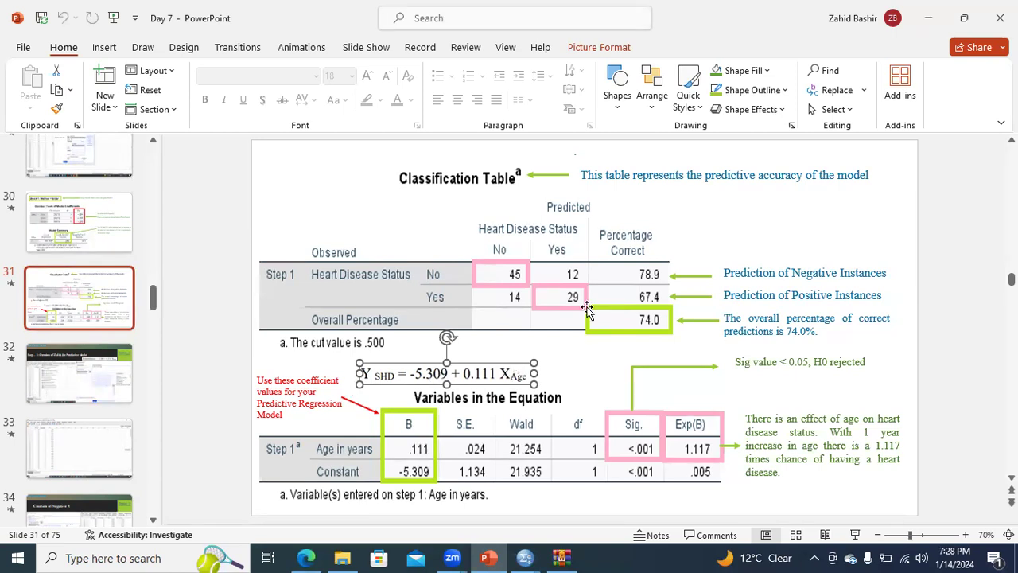
pyautogui.click(566, 318)
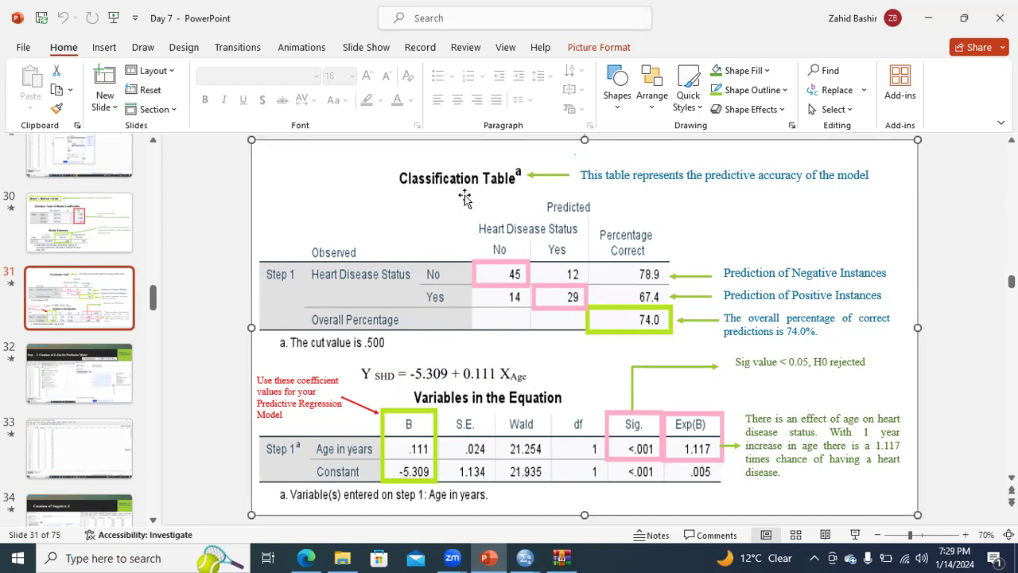
pyautogui.click(928, 18)
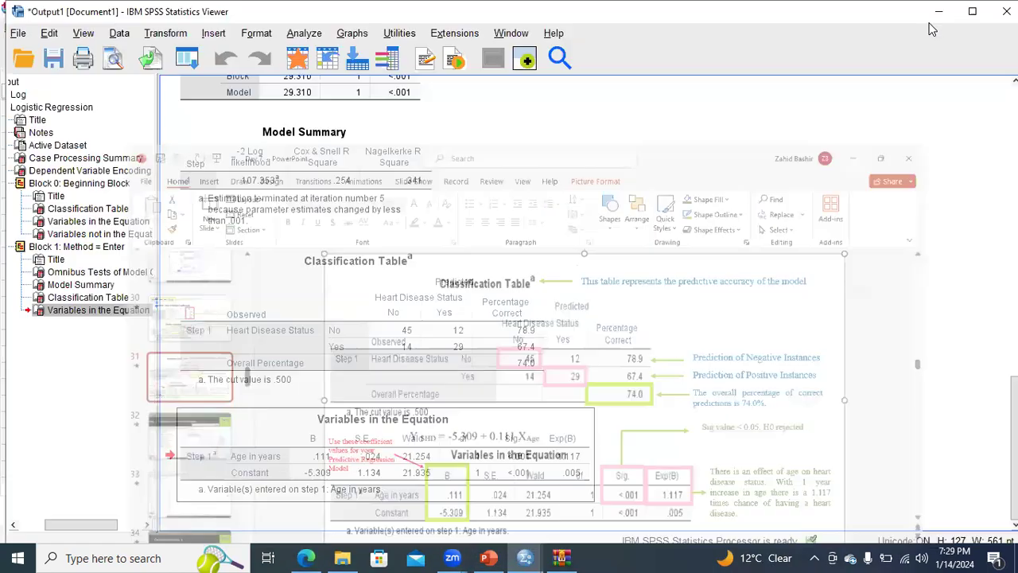
pyautogui.click(936, 13)
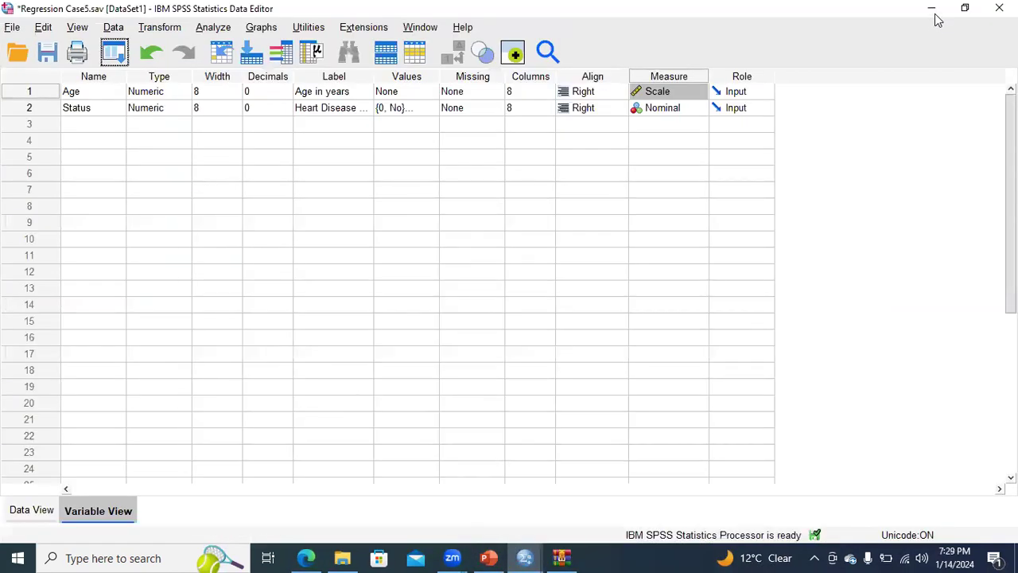
# Minimize the SPSS windows and open the Classification Table document from the Day 7 folder in Word.
pyautogui.click(931, 9)
pyautogui.click(935, 15)
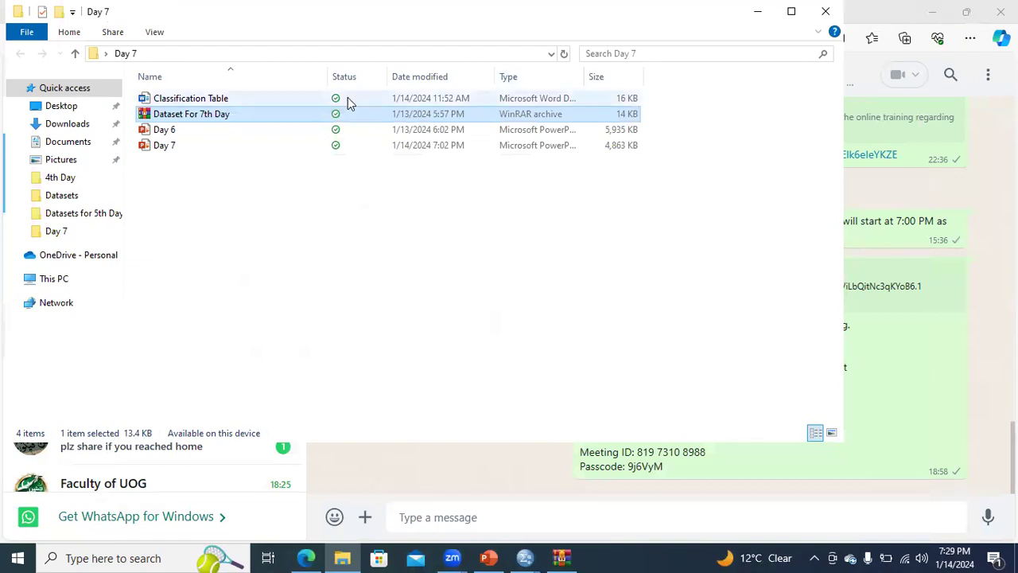
pyautogui.doubleClick(280, 99)
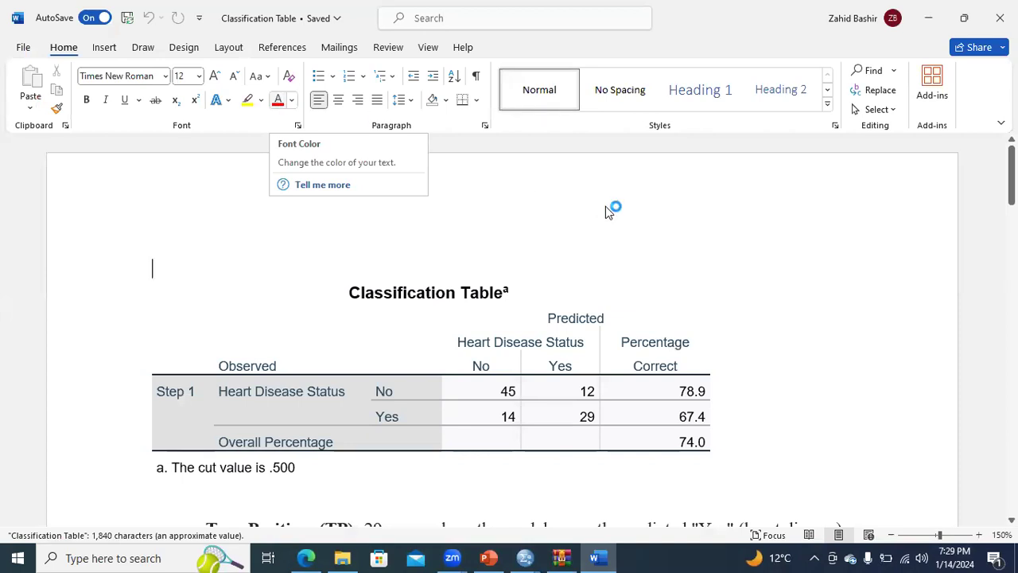
# Centre the four observed-versus-predicted count cells of the Heart Disease Status classification table.
pyautogui.scroll(-2, 501, 334)
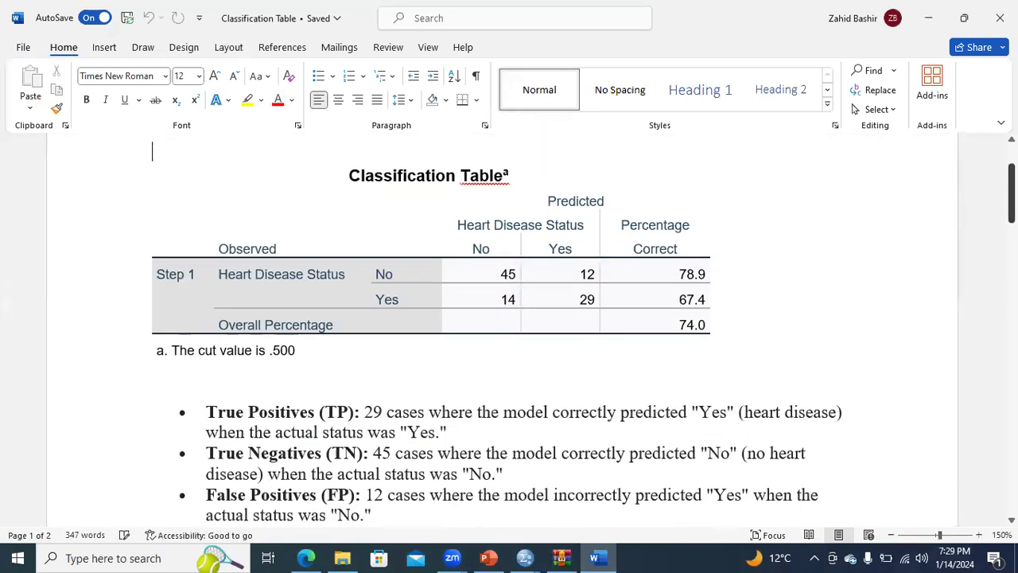
pyautogui.moveTo(500, 274); pyautogui.dragTo(568, 293)
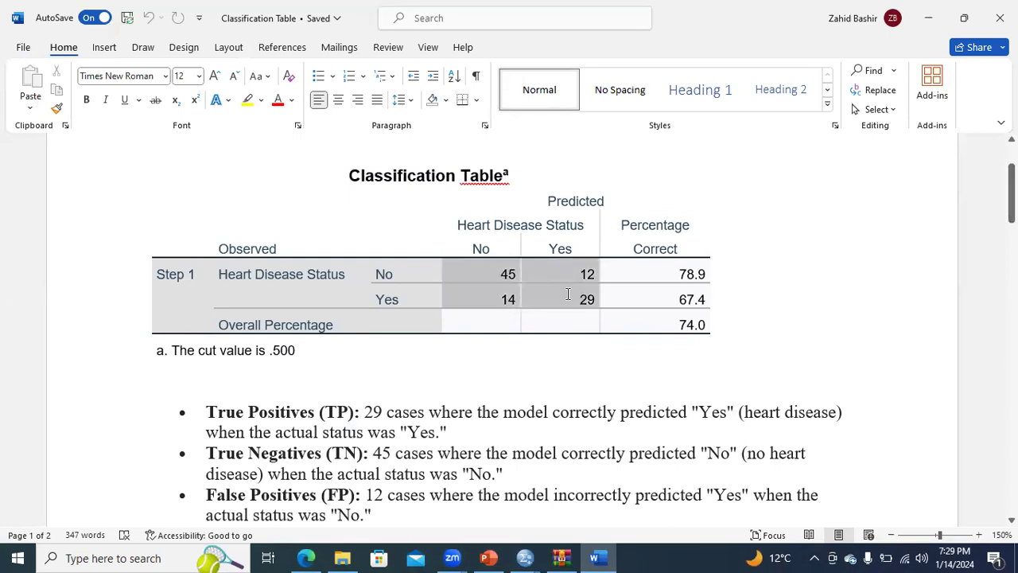
pyautogui.click(338, 99)
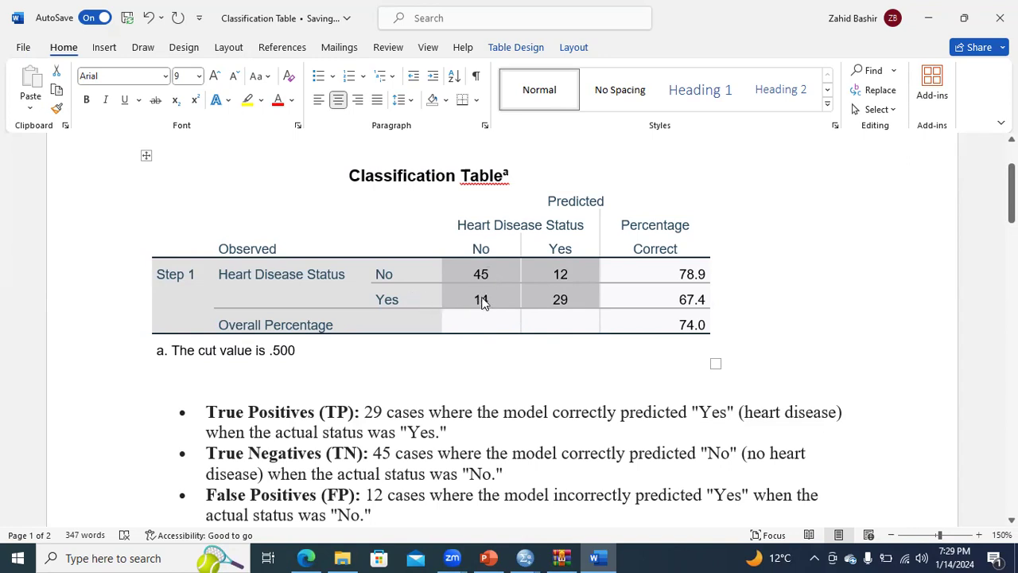
# Examine the observed No, predicted No cell and match it to the True Negatives (TN) explanation below the table.
pyautogui.click(469, 277)
pyautogui.moveTo(473, 275); pyautogui.dragTo(492, 274)
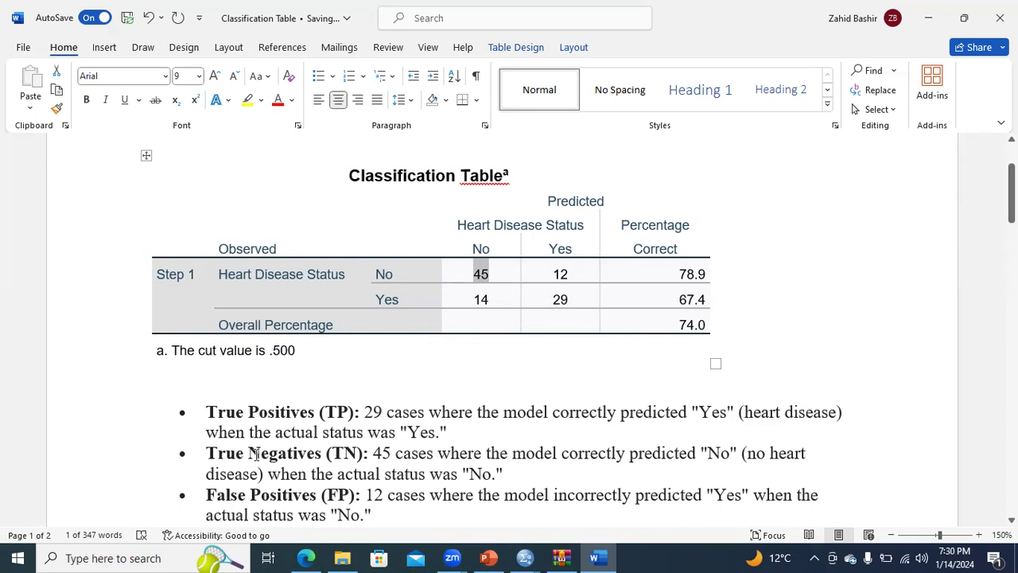
pyautogui.moveTo(206, 453); pyautogui.dragTo(369, 454)
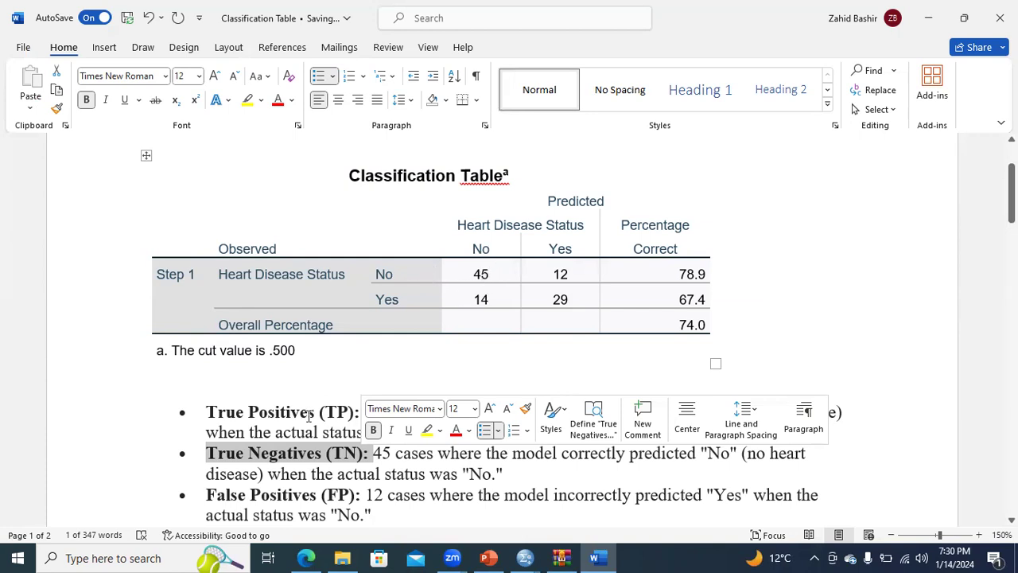
pyautogui.click(389, 454)
pyautogui.moveTo(389, 454); pyautogui.dragTo(728, 454)
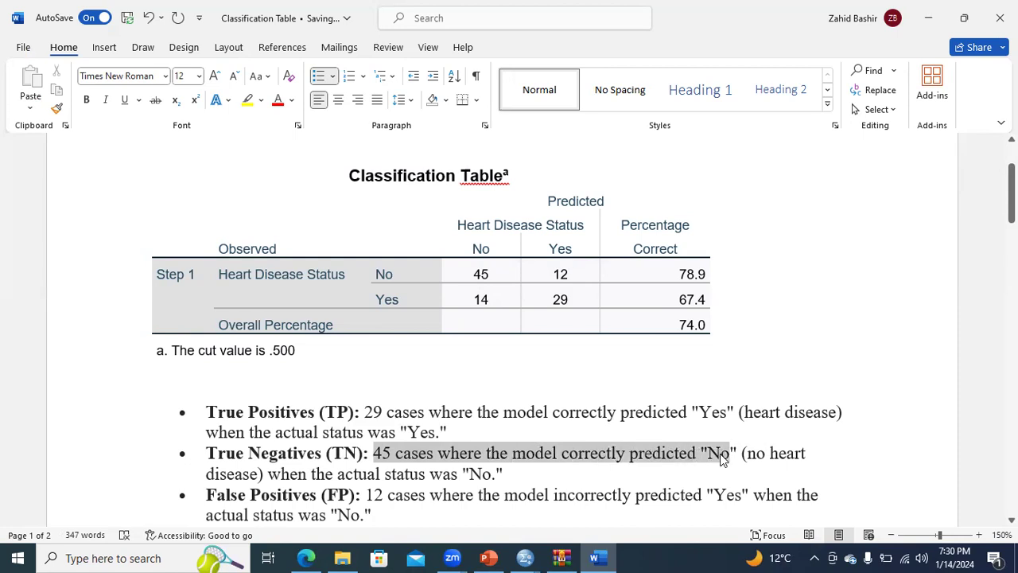
pyautogui.click(495, 273)
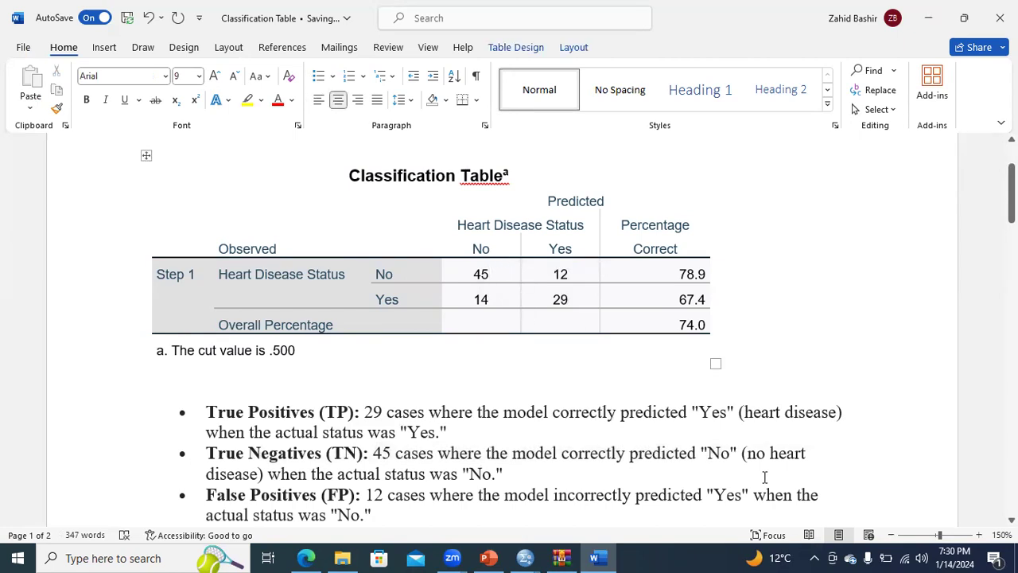
pyautogui.moveTo(758, 456); pyautogui.dragTo(808, 455)
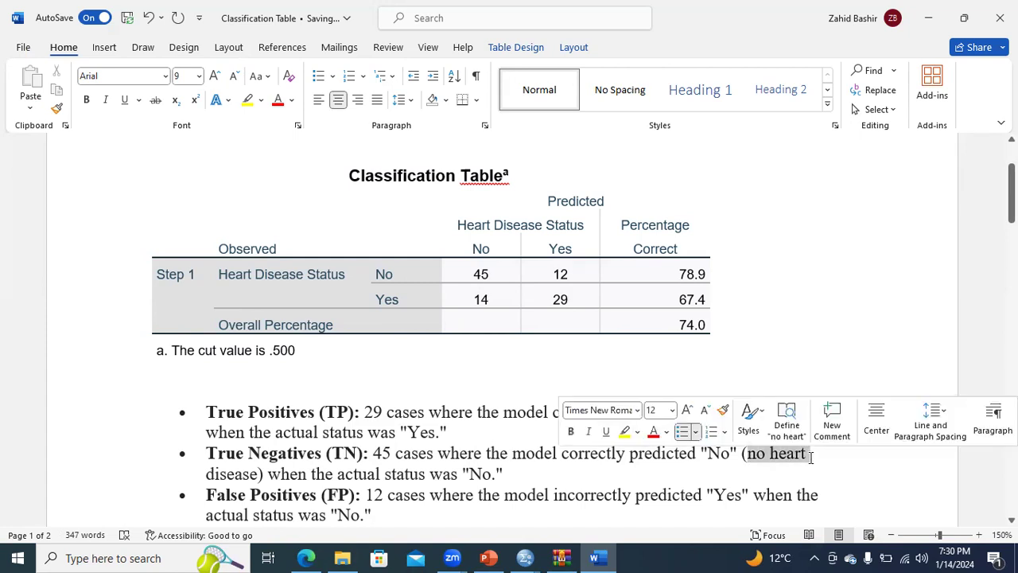
pyautogui.click(481, 474)
pyautogui.doubleClick(481, 473)
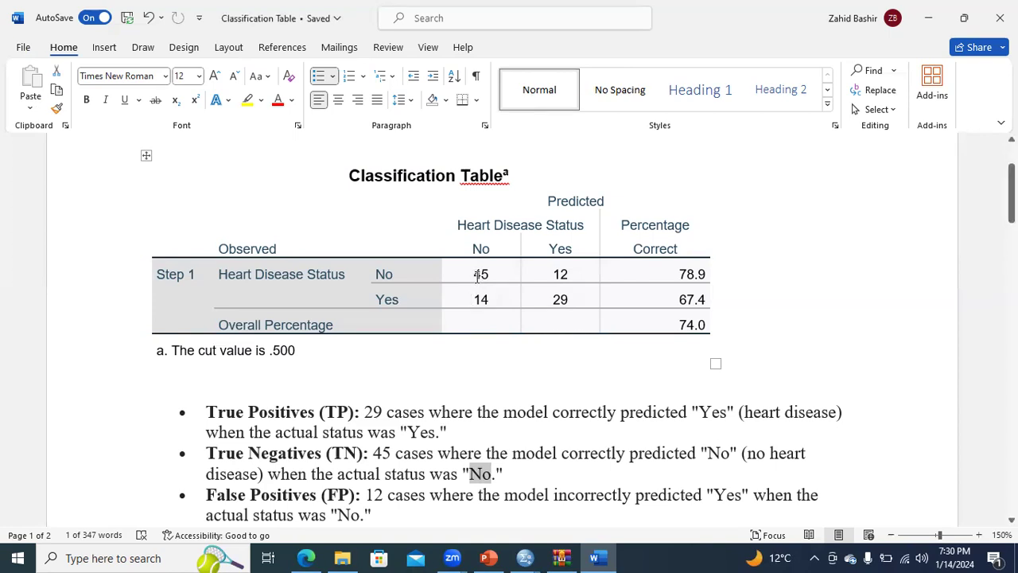
pyautogui.moveTo(475, 275); pyautogui.dragTo(497, 275)
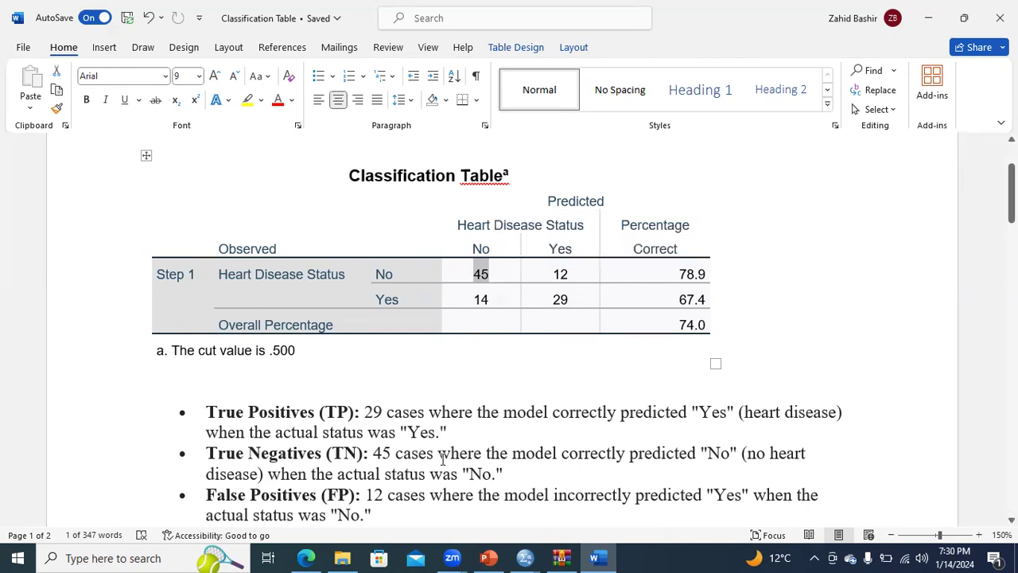
pyautogui.moveTo(503, 474); pyautogui.dragTo(217, 457)
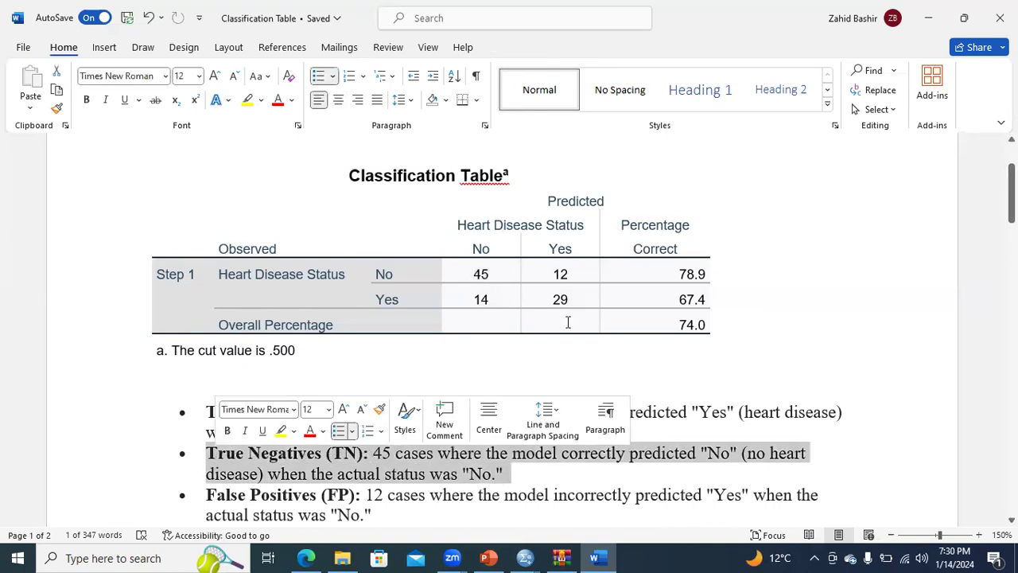
# Examine the observed Yes, predicted Yes cell and compare it with the True Positives (TP) explanation.
pyautogui.click(395, 302)
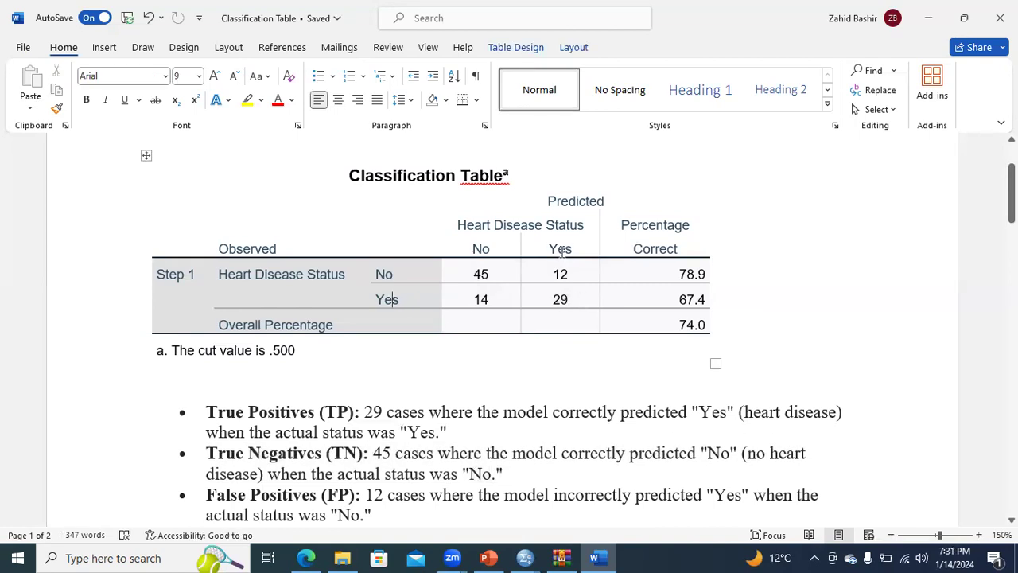
pyautogui.doubleClick(559, 299)
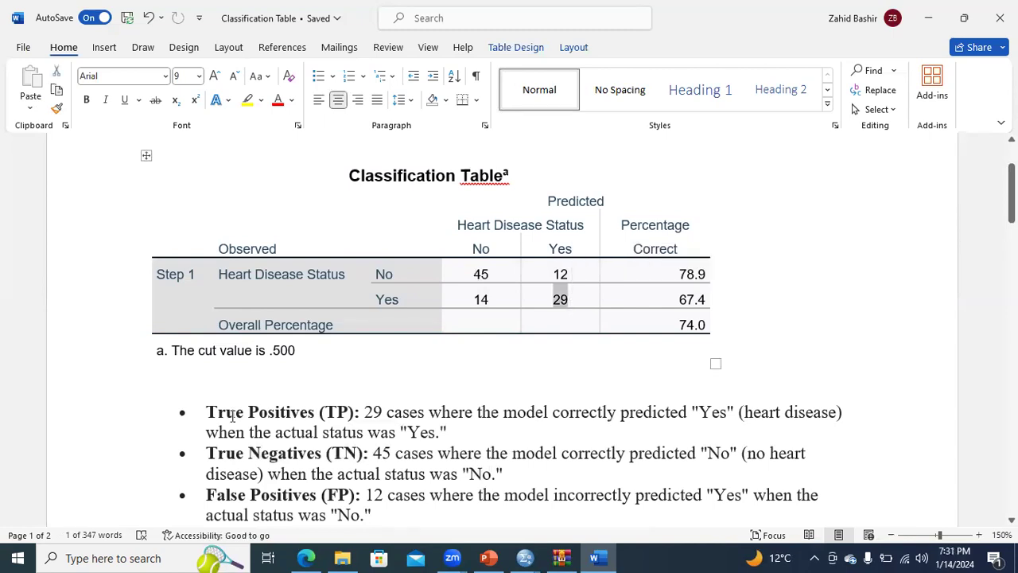
pyautogui.moveTo(206, 411); pyautogui.dragTo(315, 412)
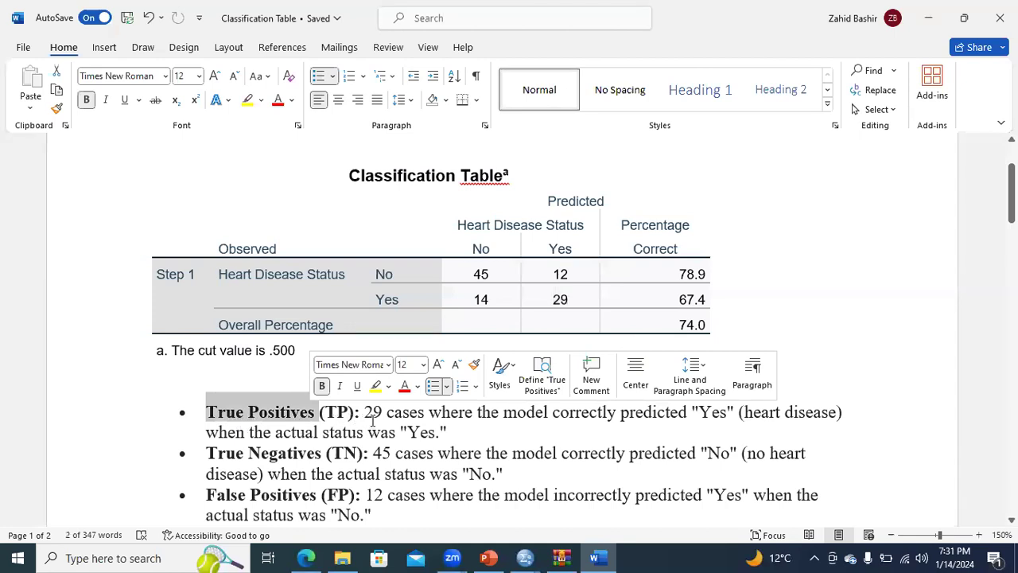
pyautogui.doubleClick(372, 413)
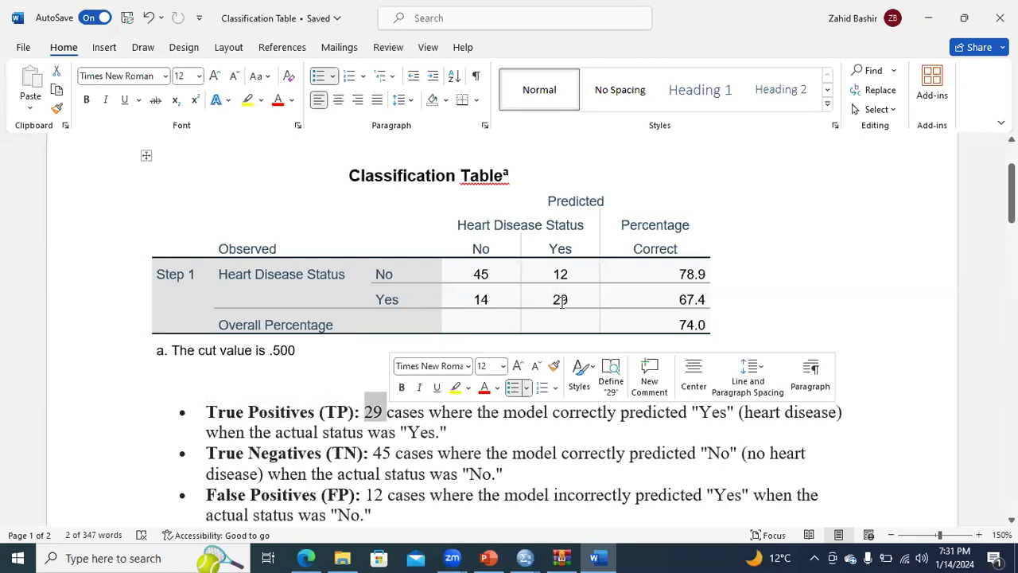
pyautogui.doubleClick(557, 301)
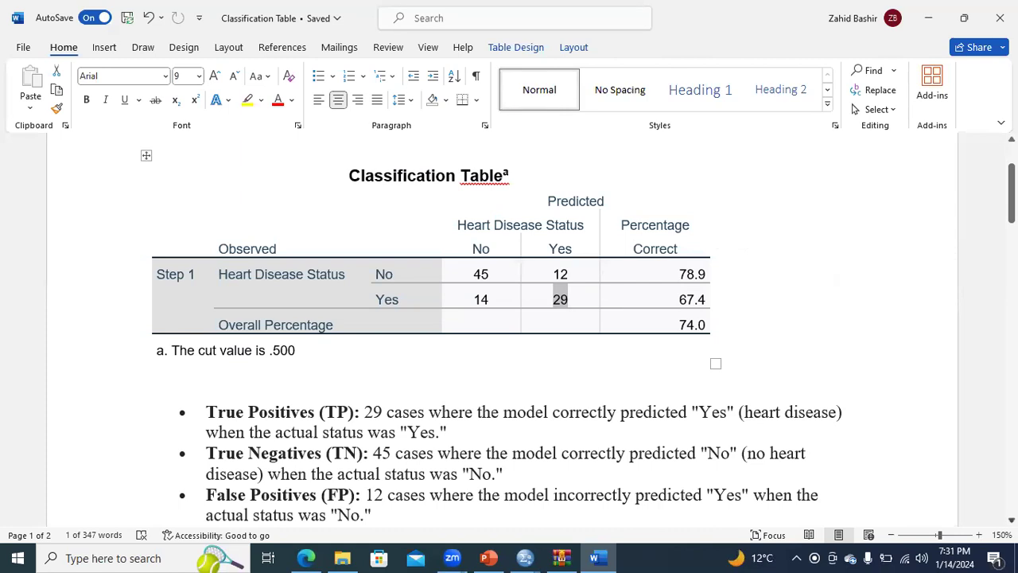
# Examine the observed No, predicted Yes cell and compare it with the False Positives (FP) explanation.
pyautogui.scroll(-2, 263, 465)
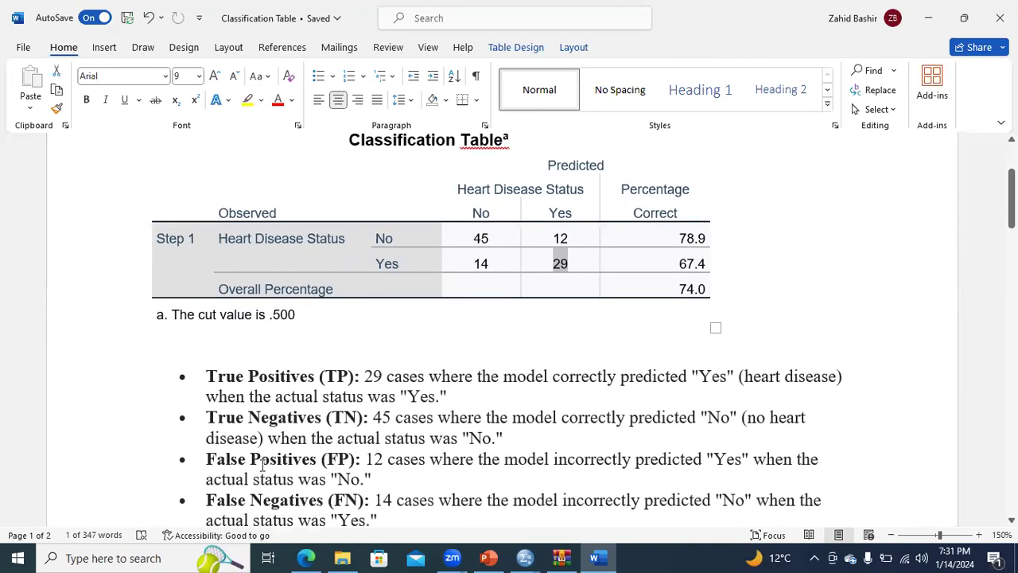
pyautogui.moveTo(208, 459); pyautogui.dragTo(355, 465)
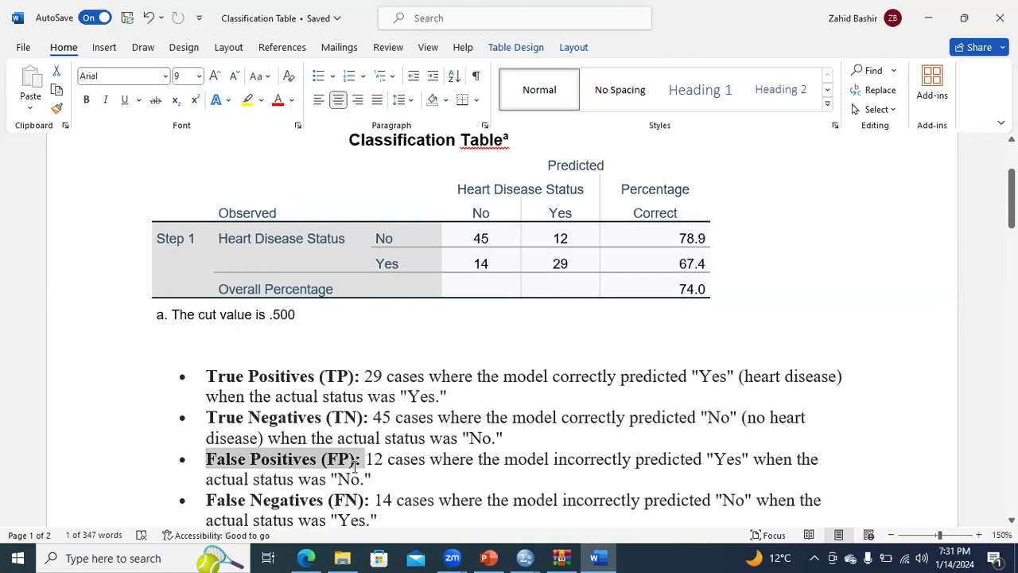
pyautogui.click(486, 352)
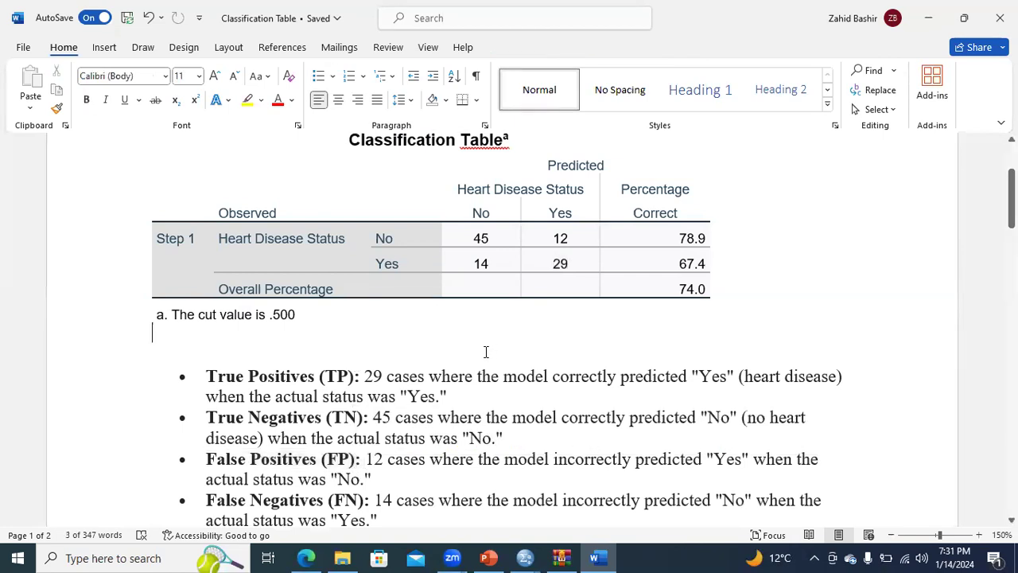
pyautogui.moveTo(378, 239); pyautogui.dragTo(402, 240)
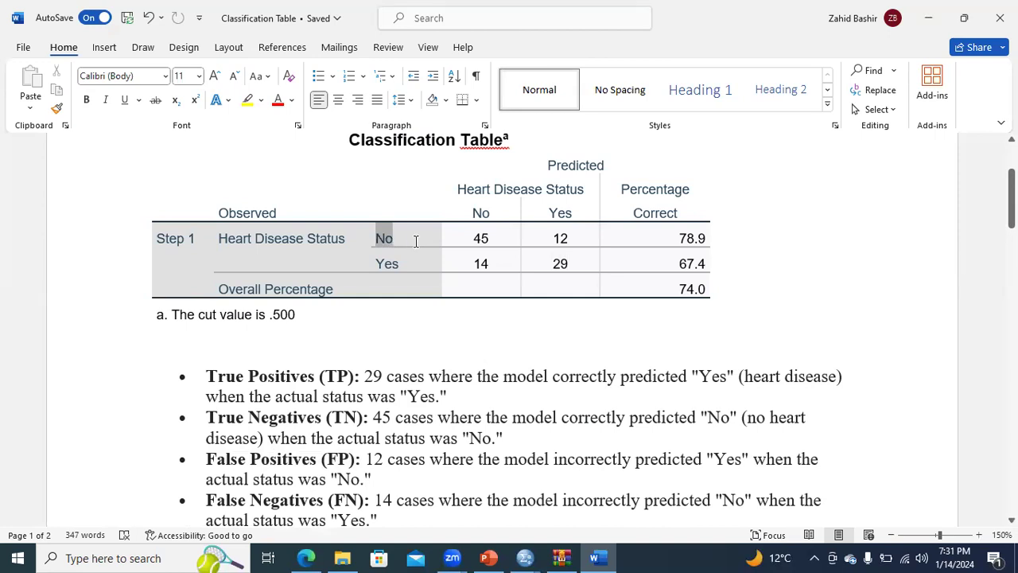
pyautogui.click(560, 240)
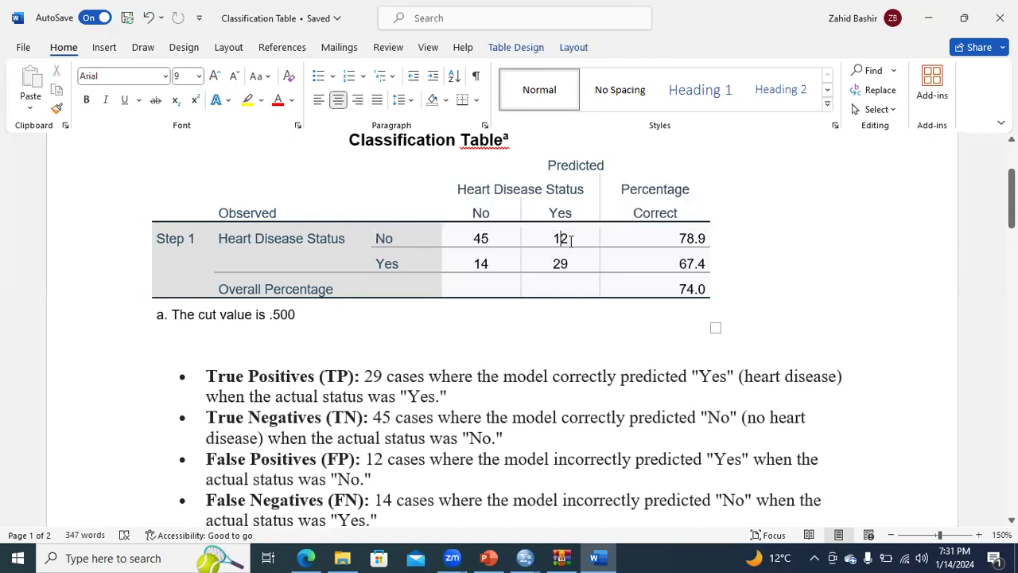
pyautogui.moveTo(569, 240); pyautogui.dragTo(560, 216)
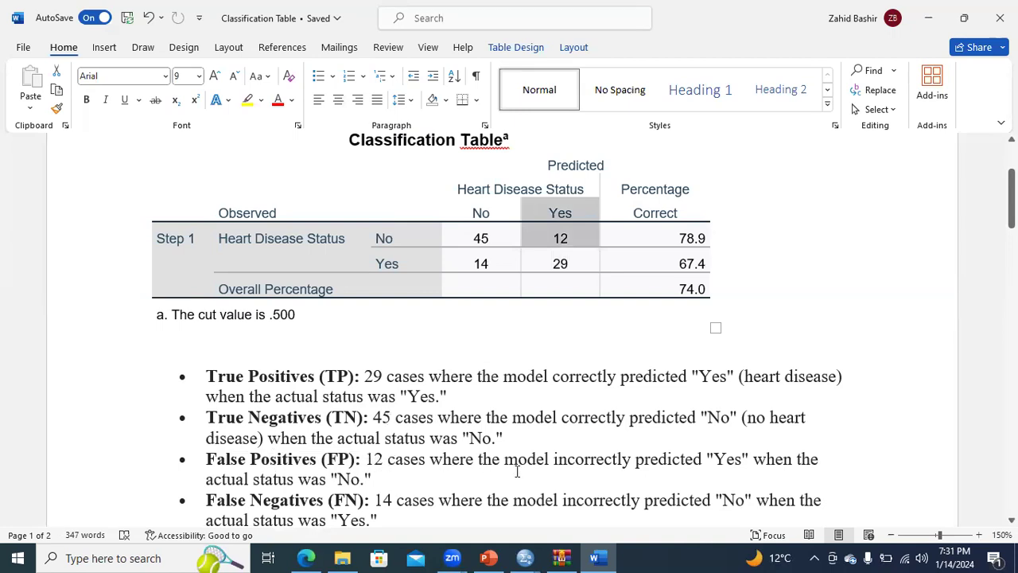
pyautogui.moveTo(547, 461); pyautogui.dragTo(670, 470)
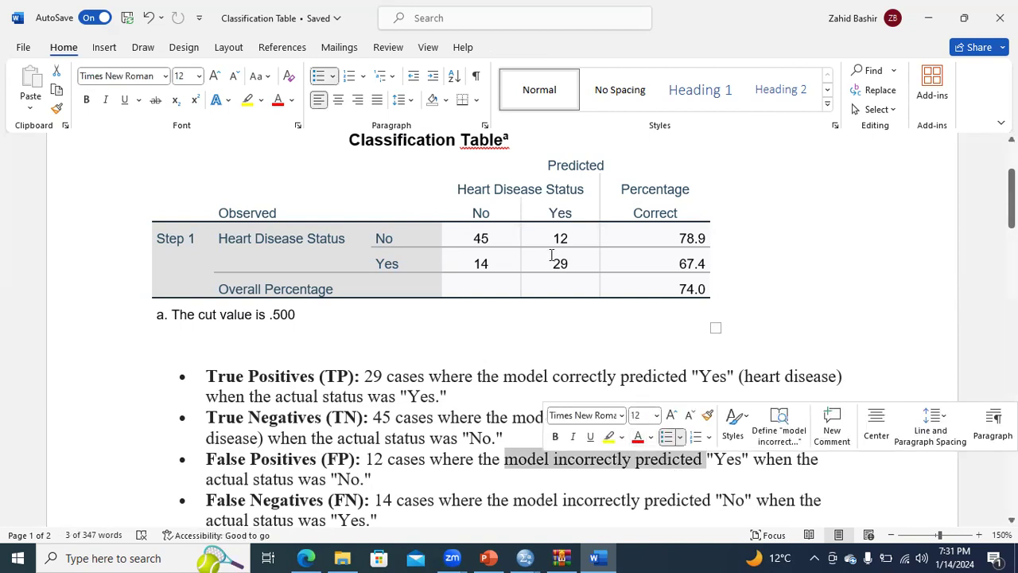
pyautogui.moveTo(554, 239); pyautogui.dragTo(575, 244)
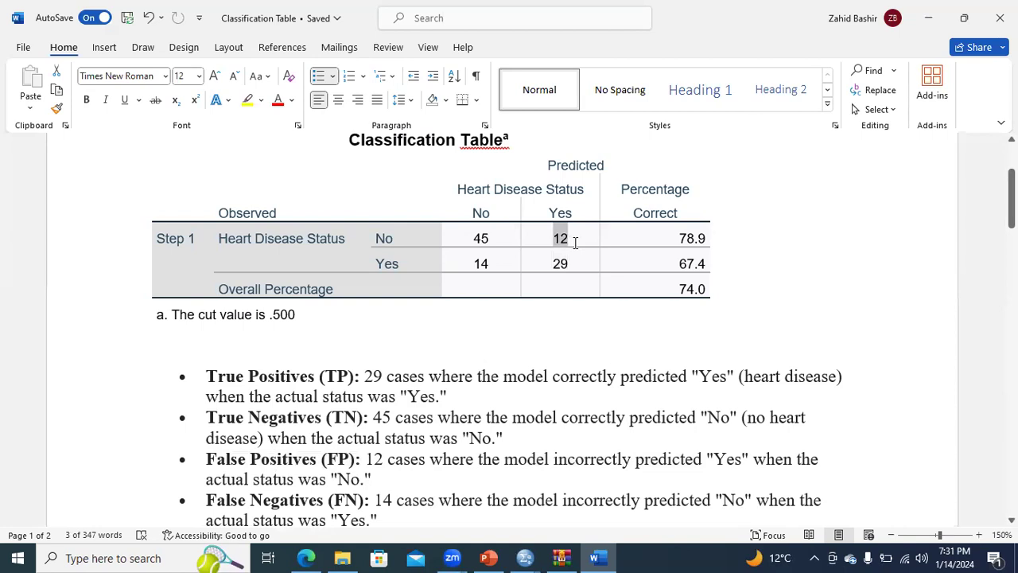
pyautogui.moveTo(575, 242); pyautogui.dragTo(578, 215)
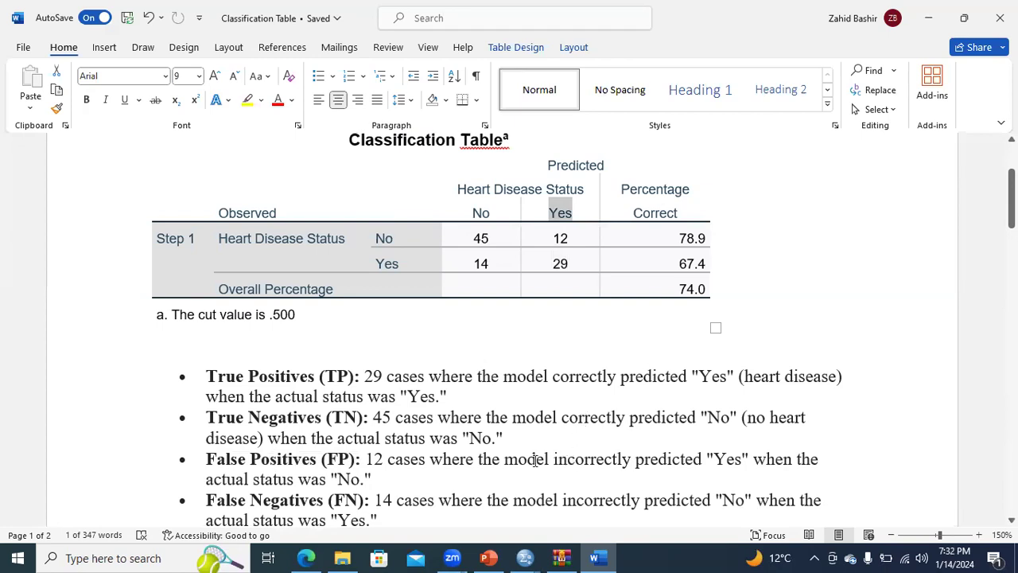
pyautogui.moveTo(505, 460); pyautogui.dragTo(653, 473)
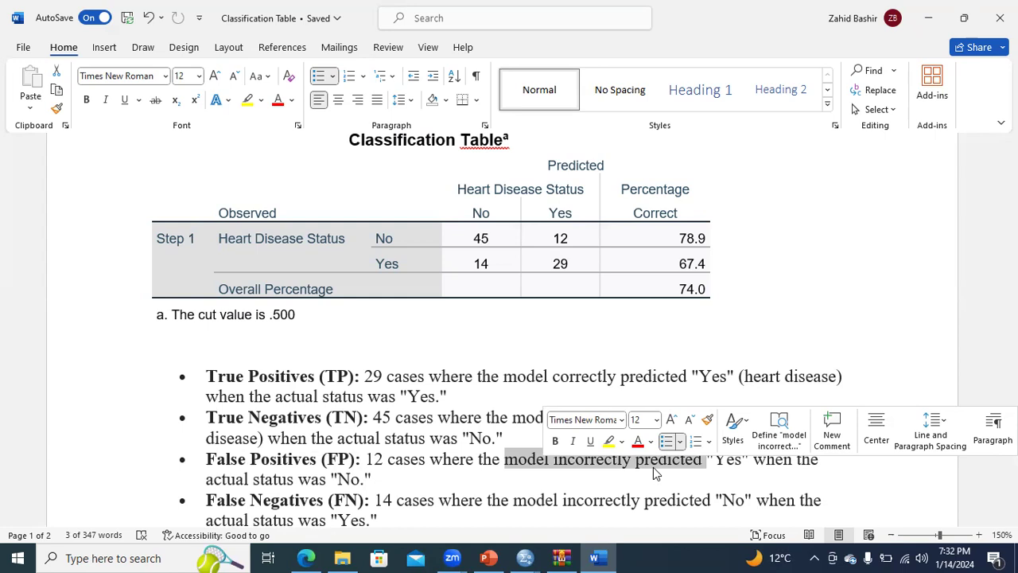
pyautogui.click(653, 474)
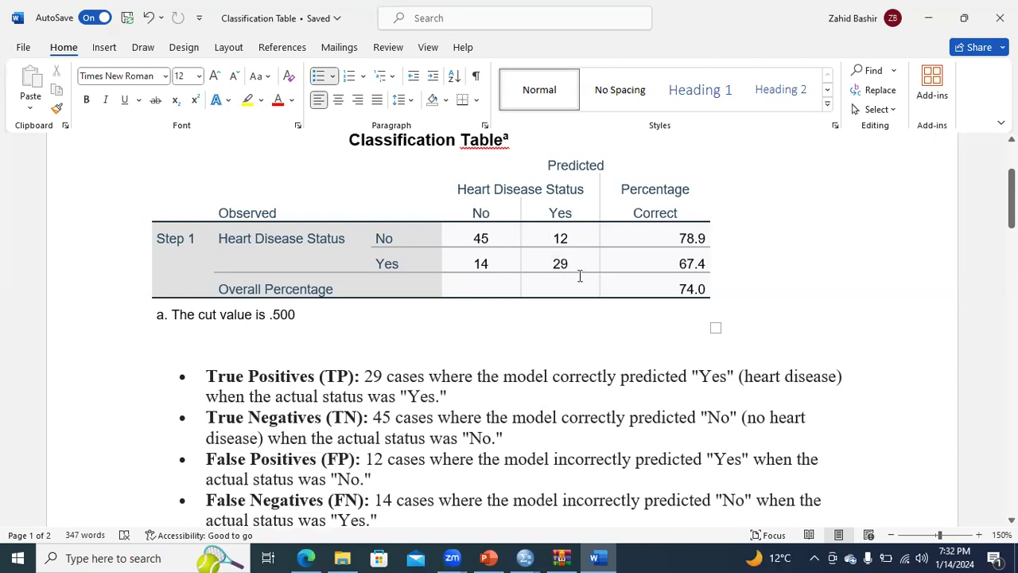
pyautogui.moveTo(553, 241); pyautogui.dragTo(570, 241)
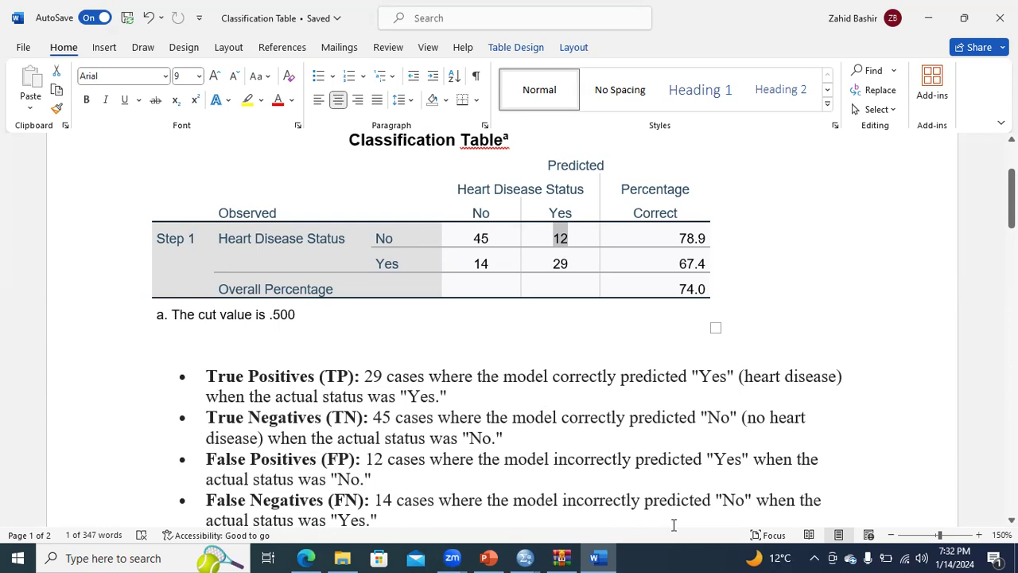
# Examine the observed Yes, predicted No cell and compare it with the False Negatives (FN) explanation.
pyautogui.scroll(-1, 967, 516)
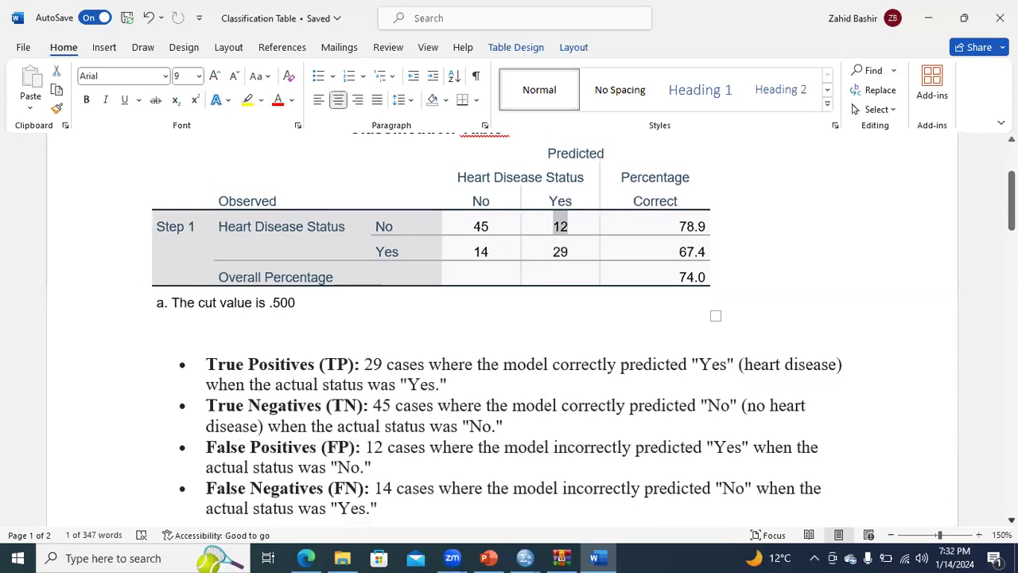
pyautogui.scroll(-1, 552, 289)
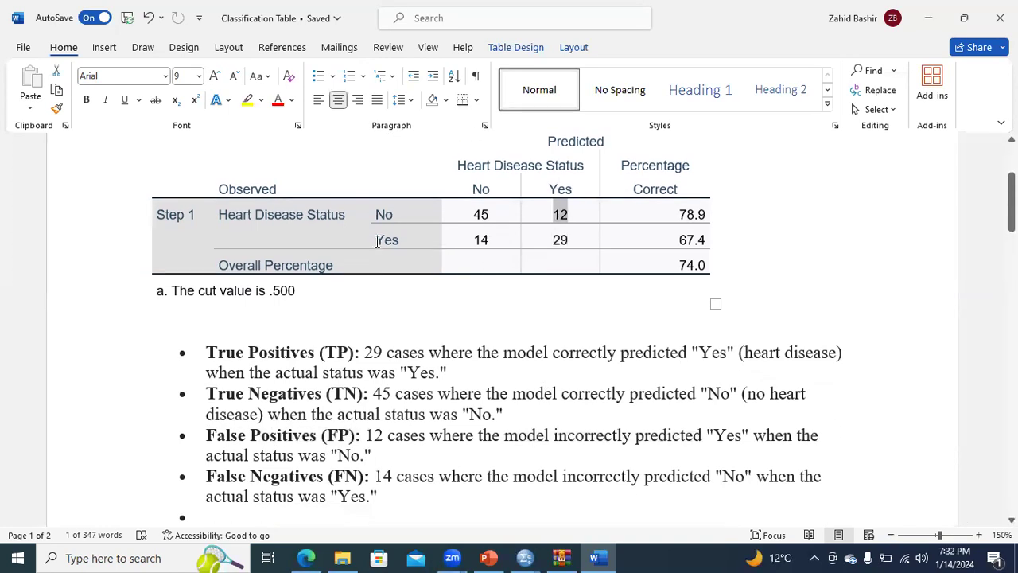
pyautogui.moveTo(377, 241); pyautogui.dragTo(475, 244)
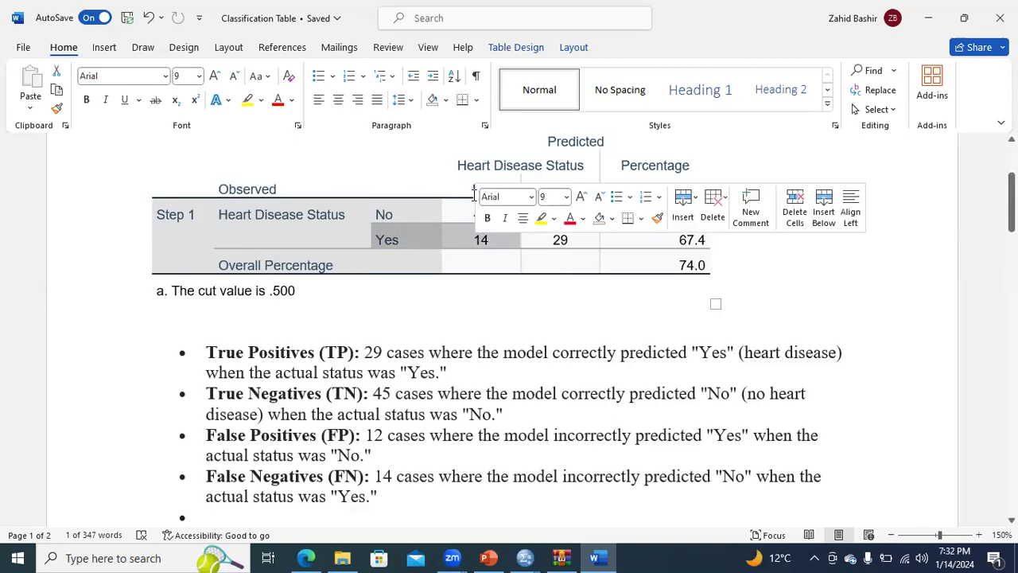
pyautogui.moveTo(472, 188); pyautogui.dragTo(491, 244)
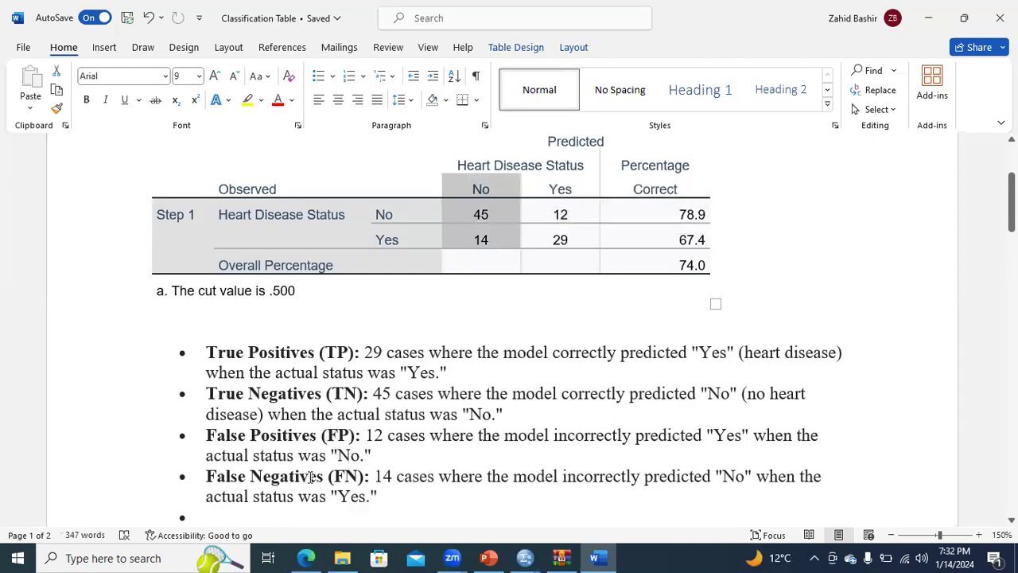
pyautogui.moveTo(373, 477); pyautogui.dragTo(673, 479)
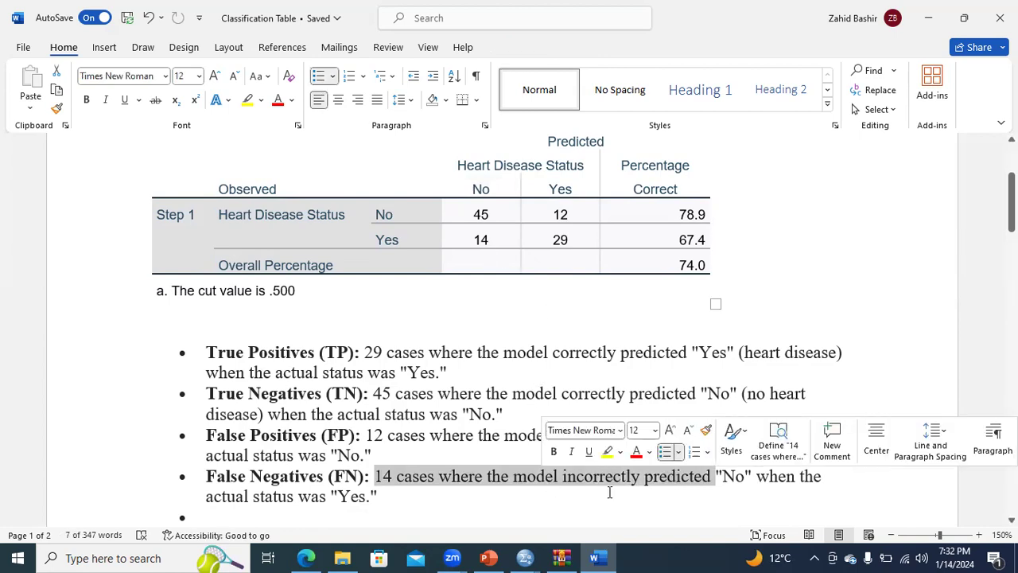
# Read the rest of the False Negatives (FN) definition and match it to the observed Yes row of the Classification Table.
pyautogui.moveTo(720, 477); pyautogui.dragTo(327, 499)
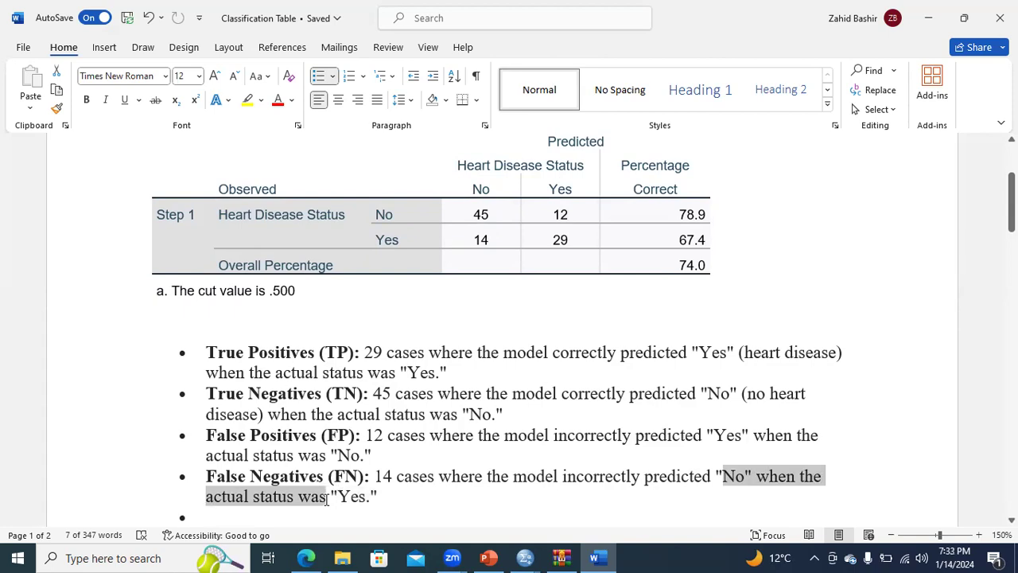
pyautogui.moveTo(327, 500); pyautogui.dragTo(358, 501)
pyautogui.moveTo(401, 239); pyautogui.dragTo(483, 239)
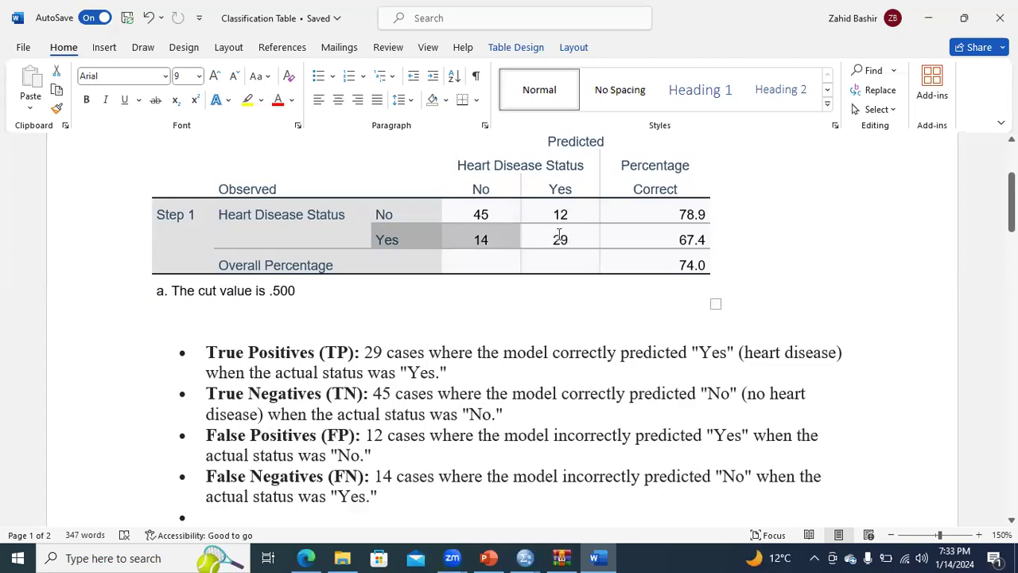
# Review the Overall Accuracy formula and complete its calculation 29+45/ 29+45+12+14 with the result 74%.
pyautogui.moveTo(1012, 200); pyautogui.dragTo(1011, 208)
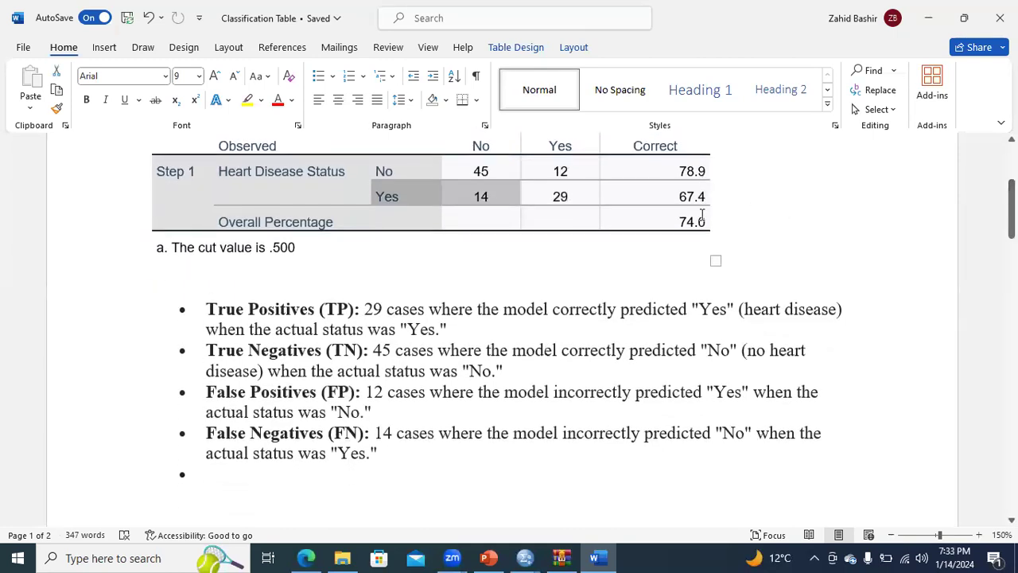
pyautogui.moveTo(1011, 208); pyautogui.dragTo(1011, 362)
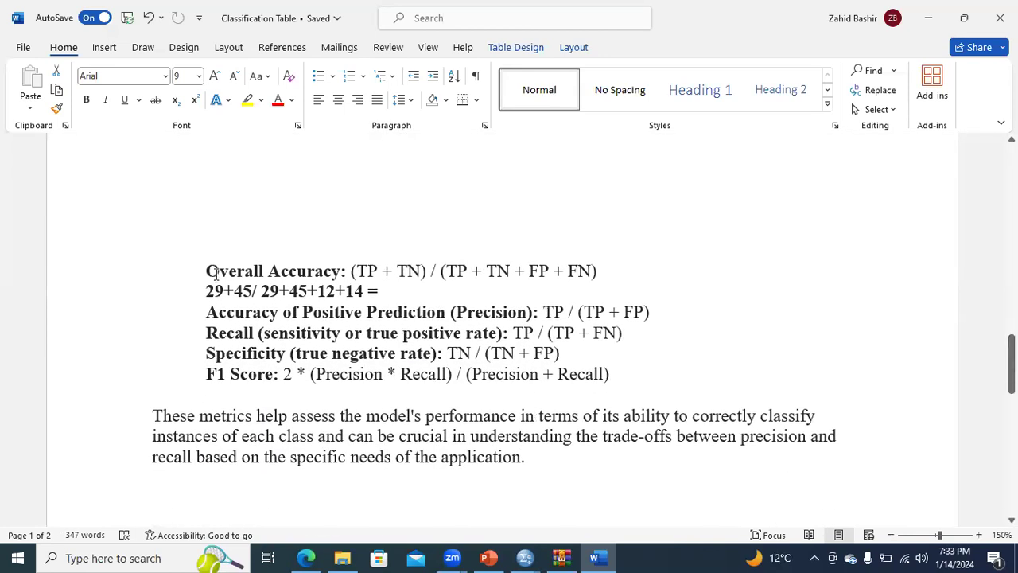
pyautogui.moveTo(231, 270); pyautogui.dragTo(587, 271)
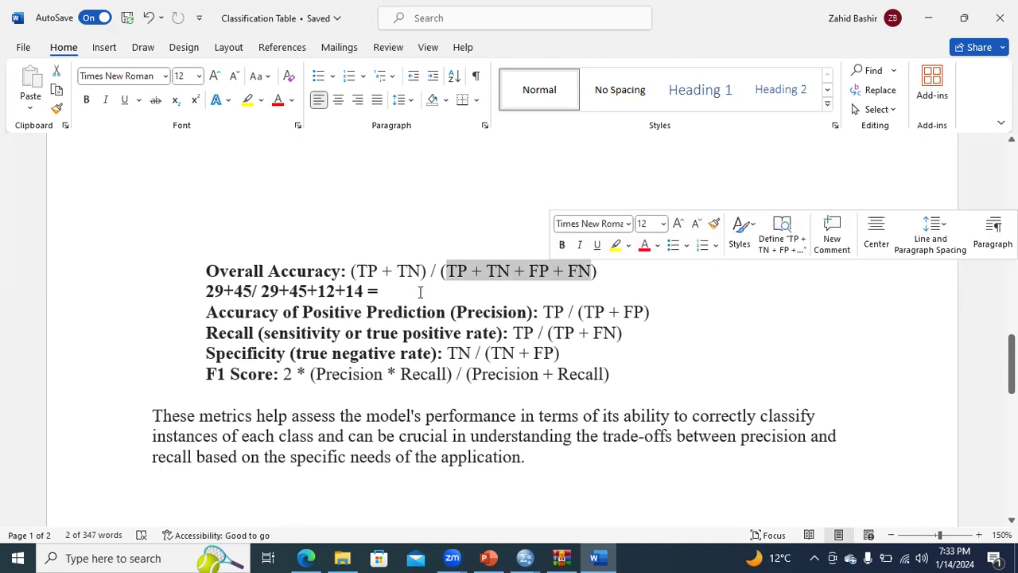
pyautogui.moveTo(209, 291); pyautogui.dragTo(393, 290)
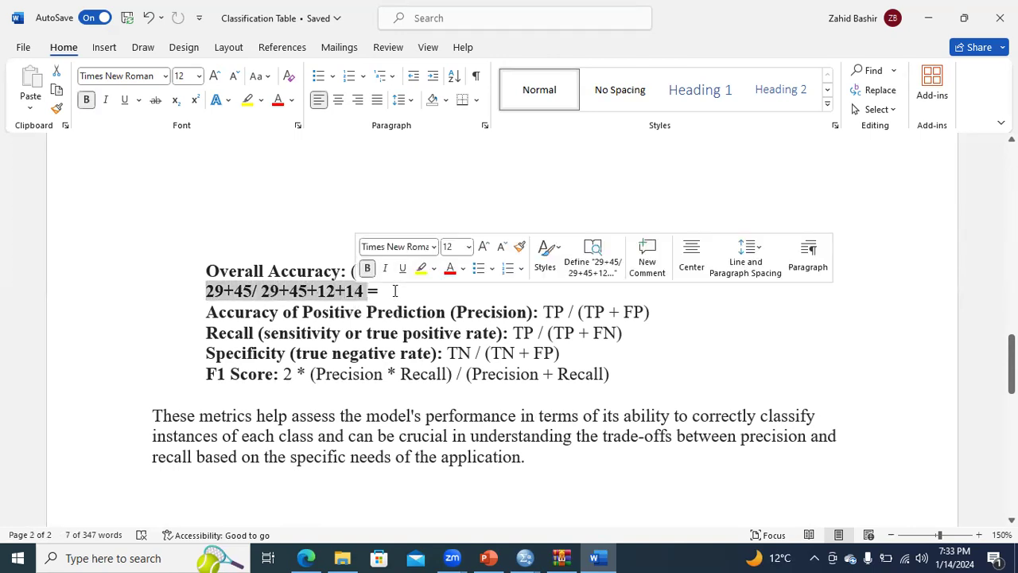
pyautogui.click(393, 290)
pyautogui.write('7')
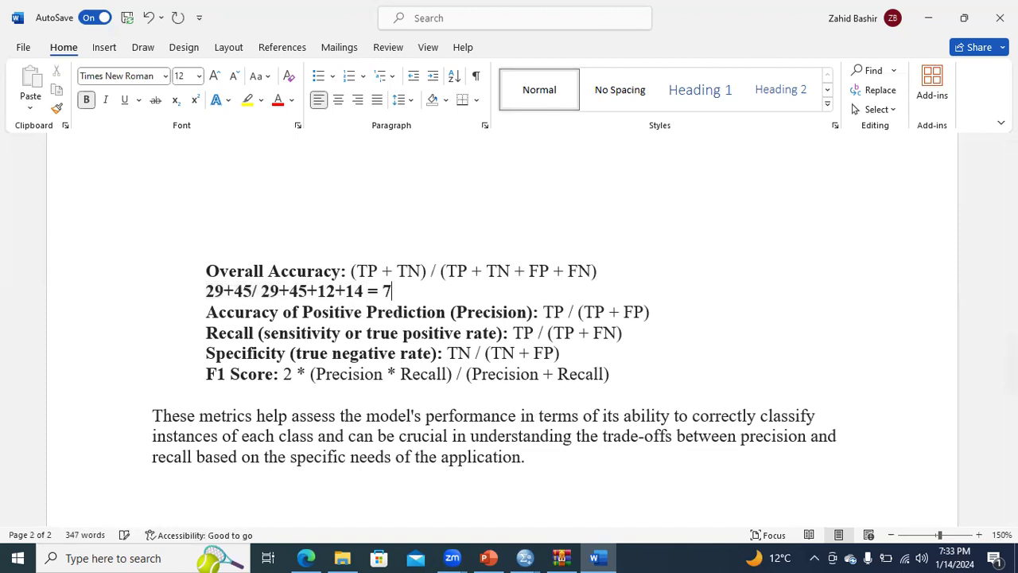
pyautogui.write('4%')
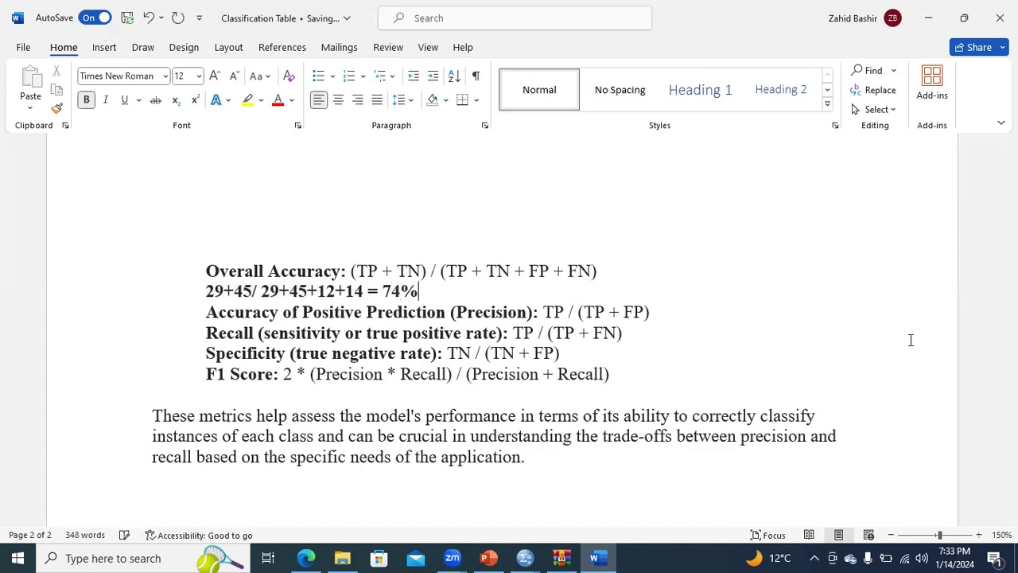
# Compare the calculated overall accuracy with the Overall Percentage cell in the Classification Table.
pyautogui.moveTo(1010, 364); pyautogui.dragTo(1011, 202)
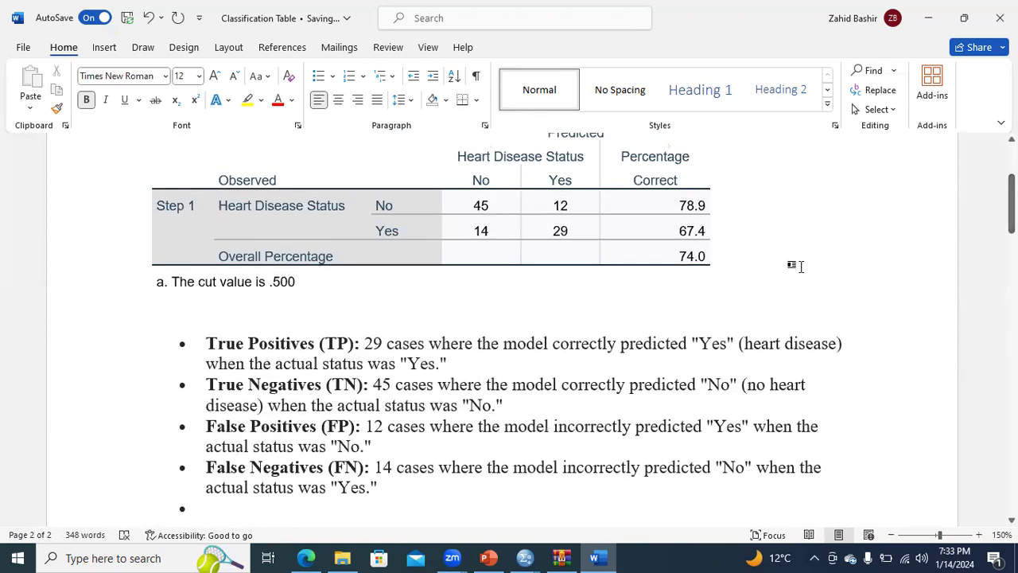
pyautogui.moveTo(681, 258); pyautogui.dragTo(712, 257)
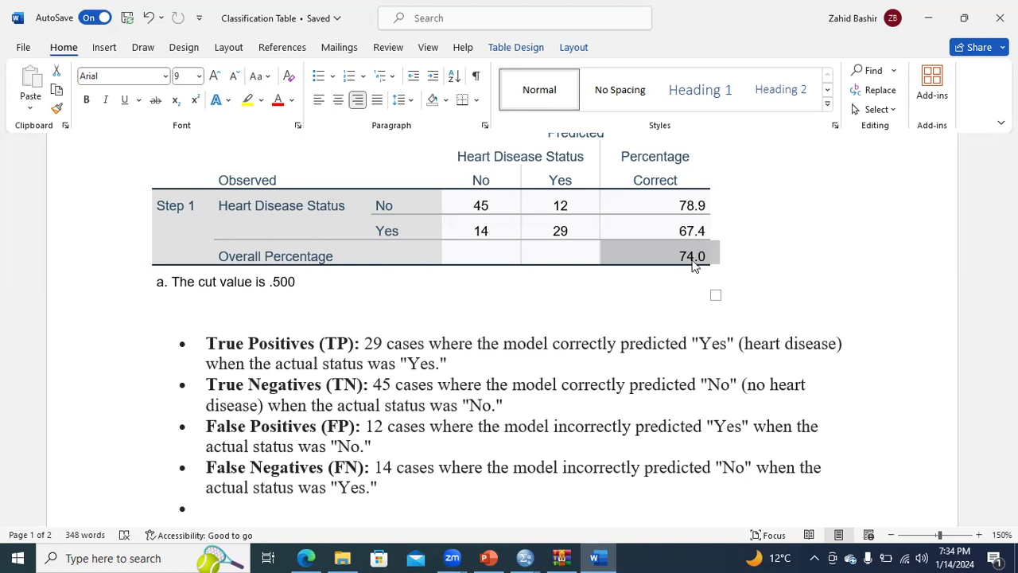
pyautogui.moveTo(1010, 204)
pyautogui.mouseDown()
pyautogui.moveTo(1010, 381)
pyautogui.moveTo(1010, 179)
pyautogui.mouseUp()
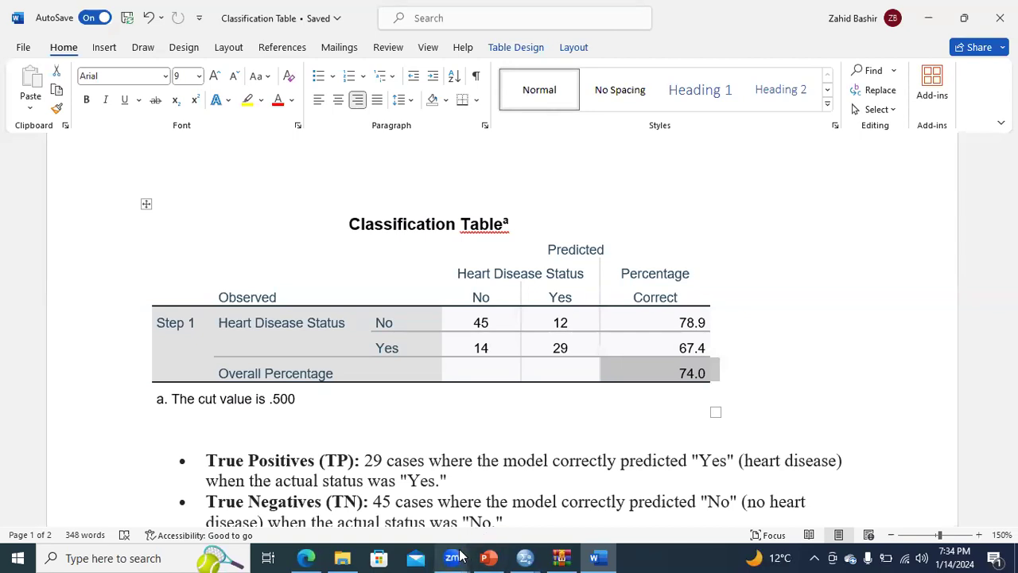
# View the SPSS regression output, and switch to the Day 7 PowerPoint presentation to show the Case 5 slide full screen.
pyautogui.moveTo(525, 556)
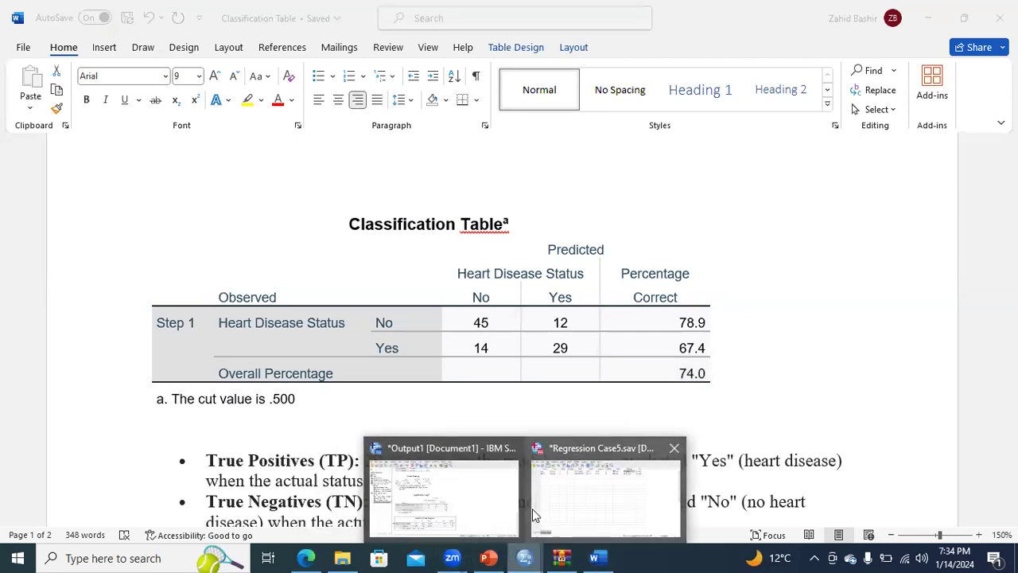
pyautogui.click(517, 489)
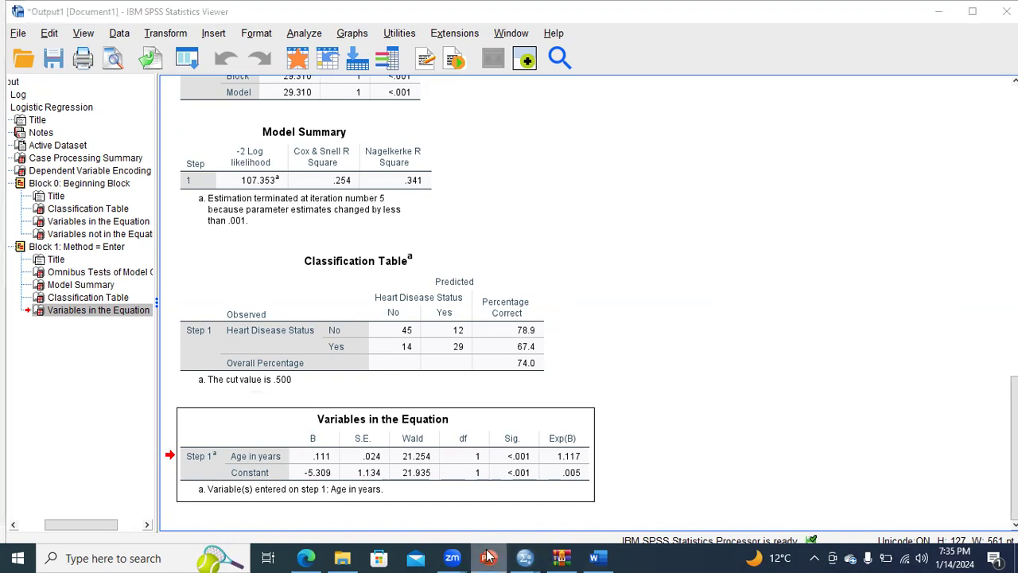
pyautogui.click(480, 483)
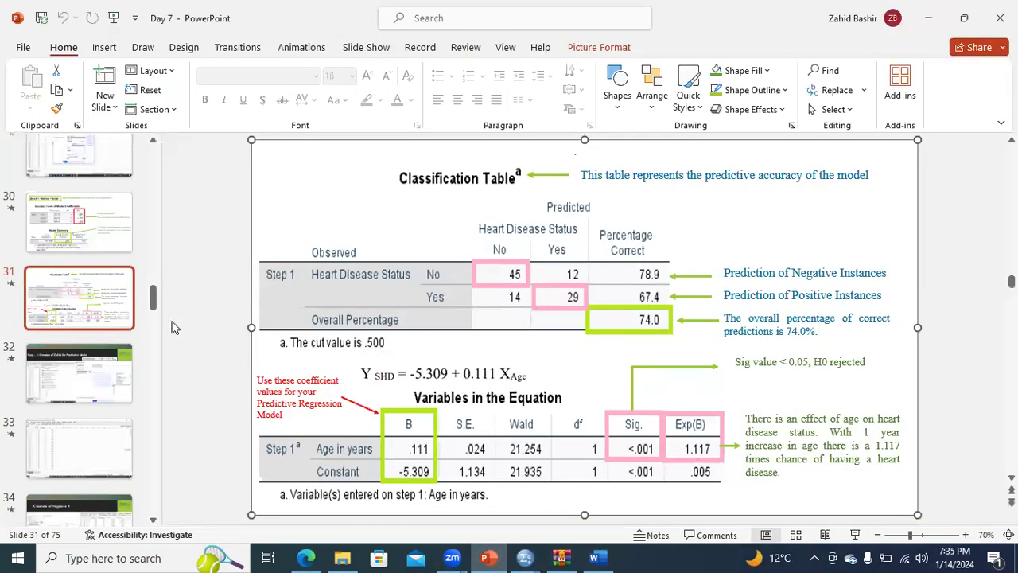
pyautogui.moveTo(155, 302); pyautogui.dragTo(152, 283)
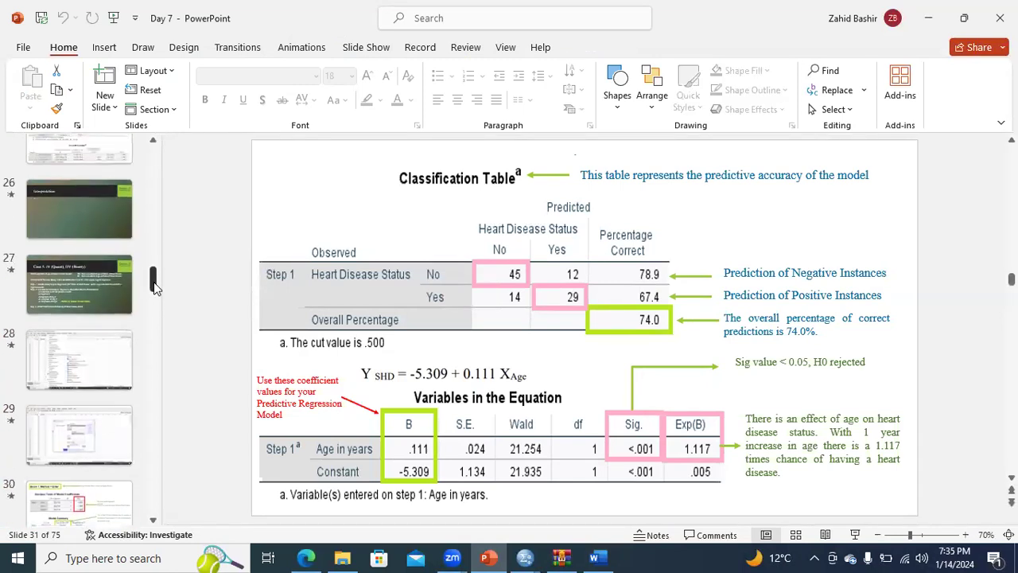
pyautogui.click(80, 296)
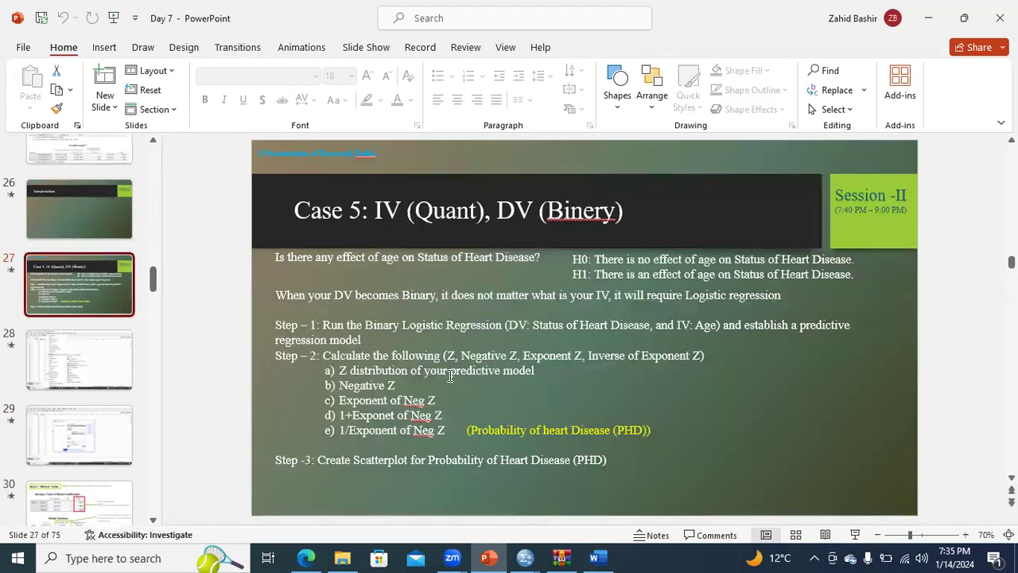
pyautogui.click(854, 535)
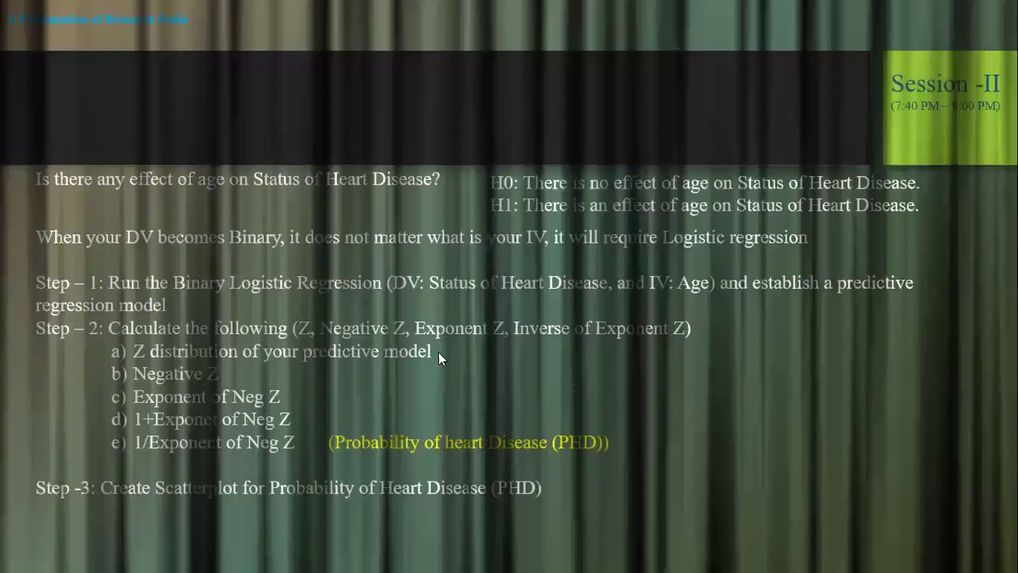
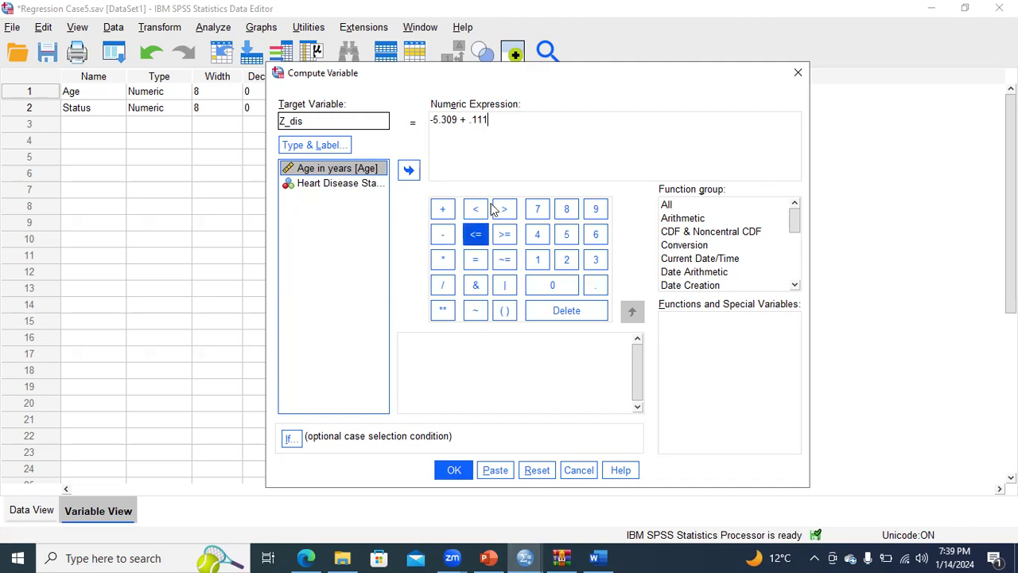
# Complete the Z_dis expression as -5.309 + .111 * Age and run the computation.
pyautogui.click(443, 260)
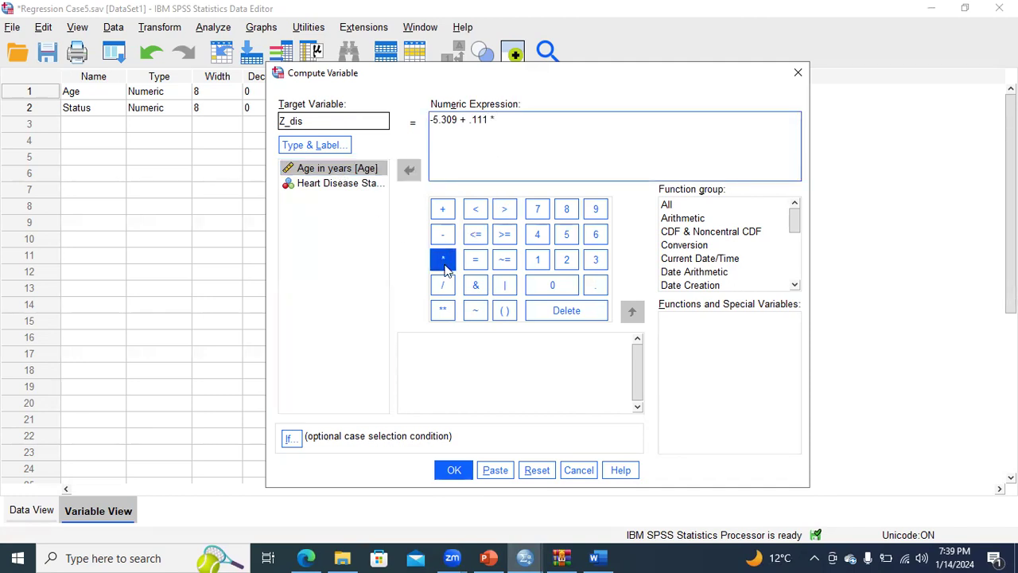
pyautogui.doubleClick(337, 171)
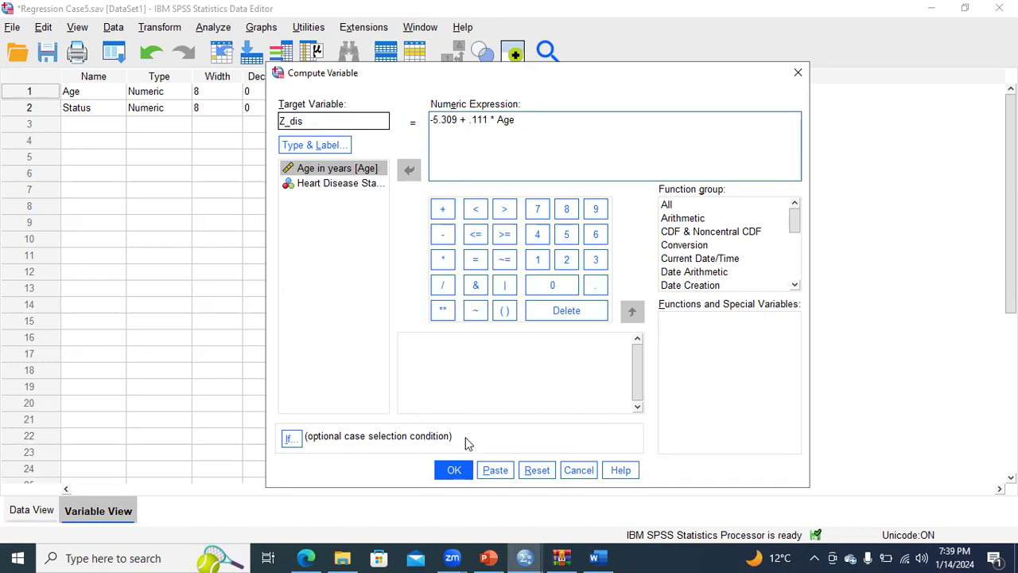
pyautogui.click(454, 471)
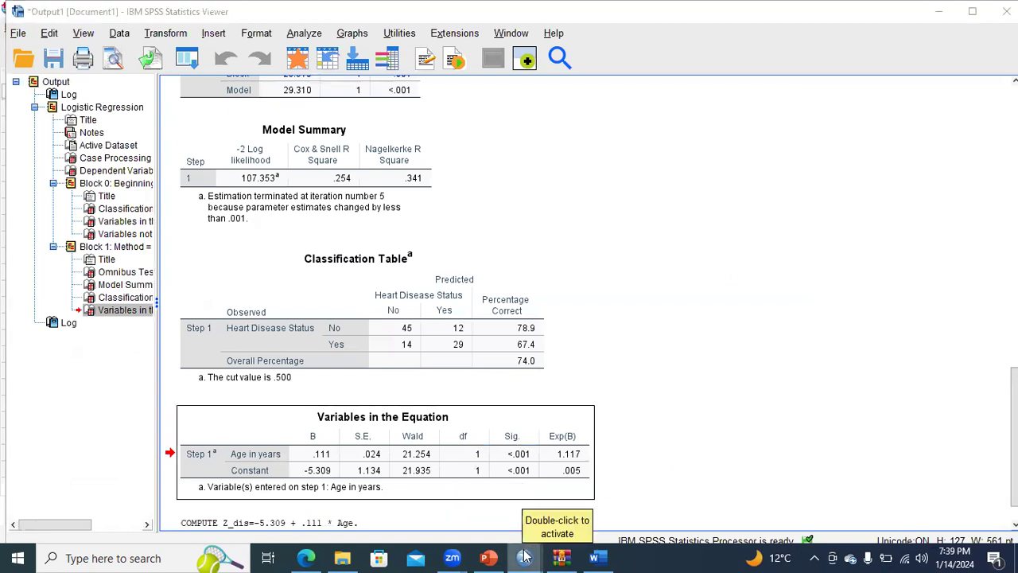
# Inspect the new Z_dis variable's definition and its computed values in the SPSS Data Editor.
pyautogui.moveTo(525, 557)
pyautogui.click(595, 487)
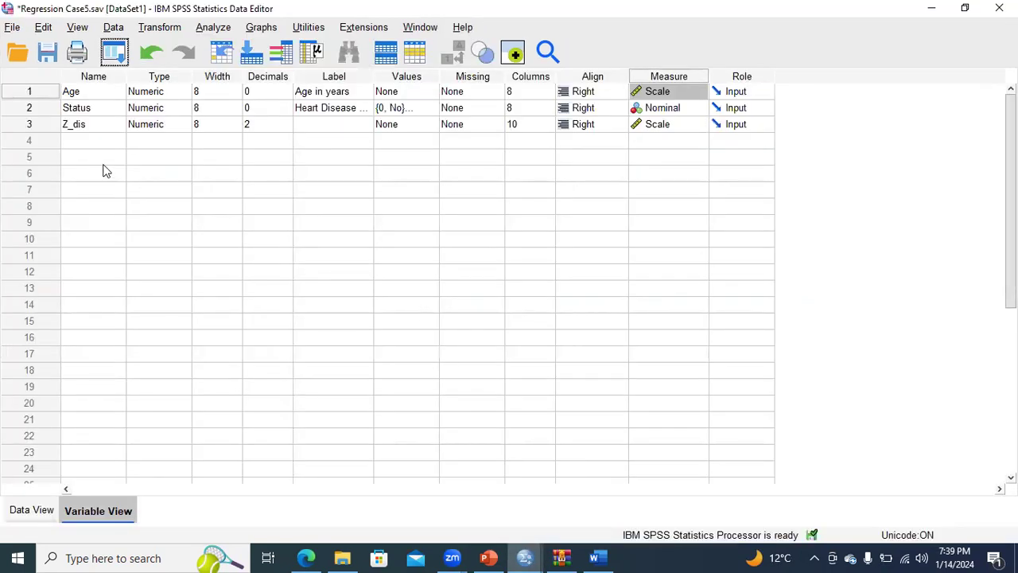
pyautogui.click(36, 124)
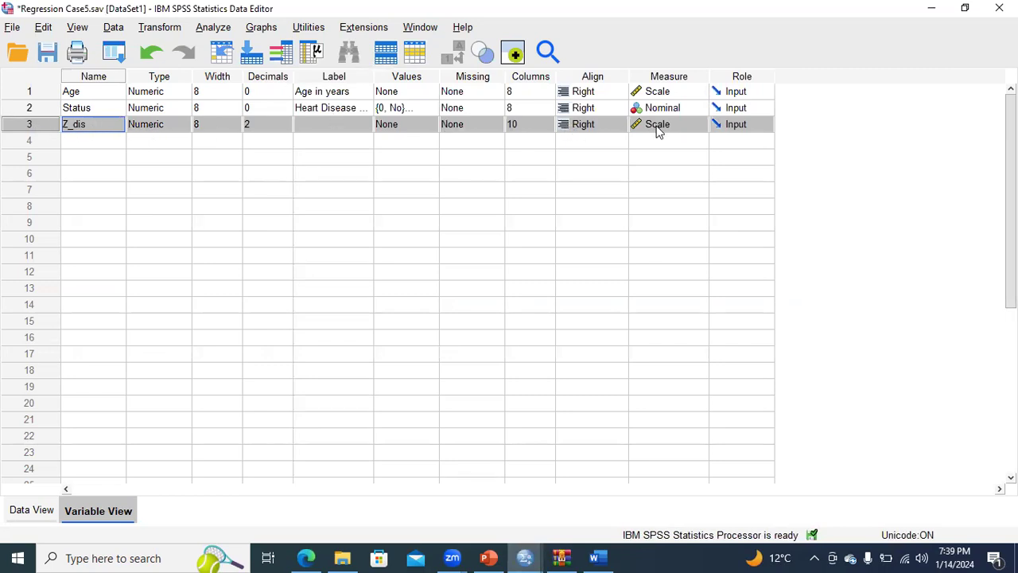
pyautogui.click(36, 509)
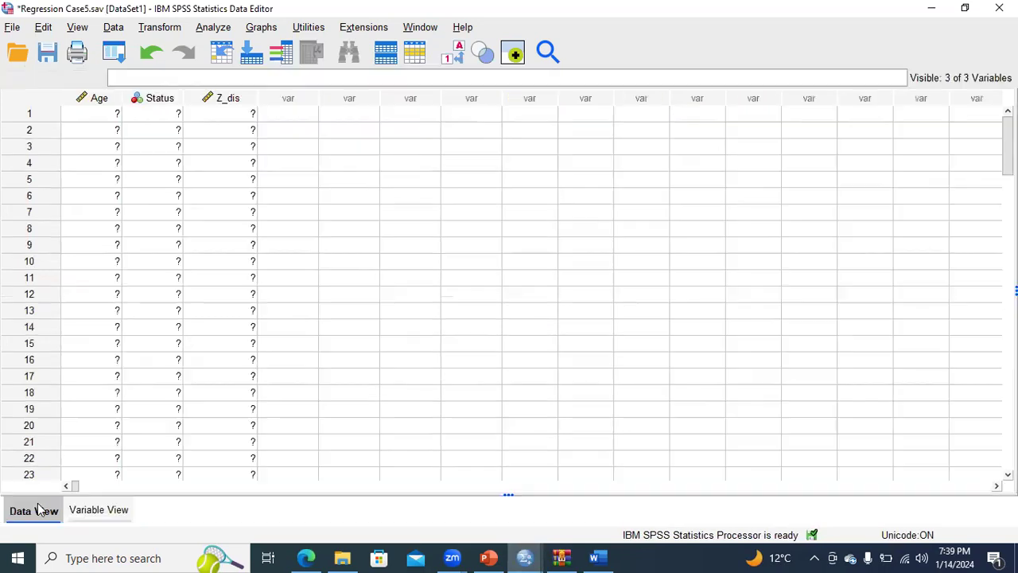
pyautogui.click(235, 97)
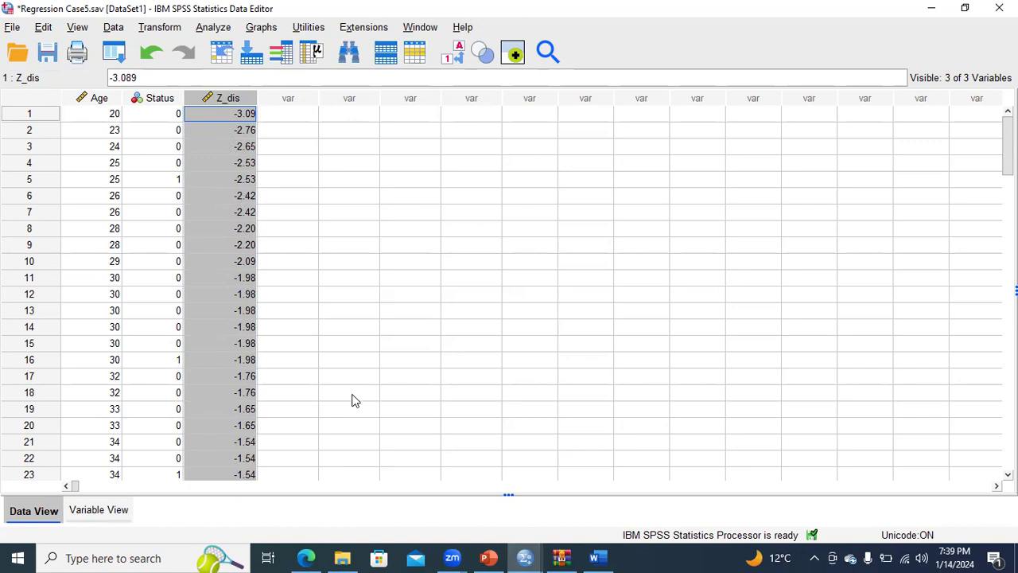
# Switch to PowerPoint and review Step 2 of the Case 5 slide, covering the Z distribution and Negative Z items.
pyautogui.click(488, 556)
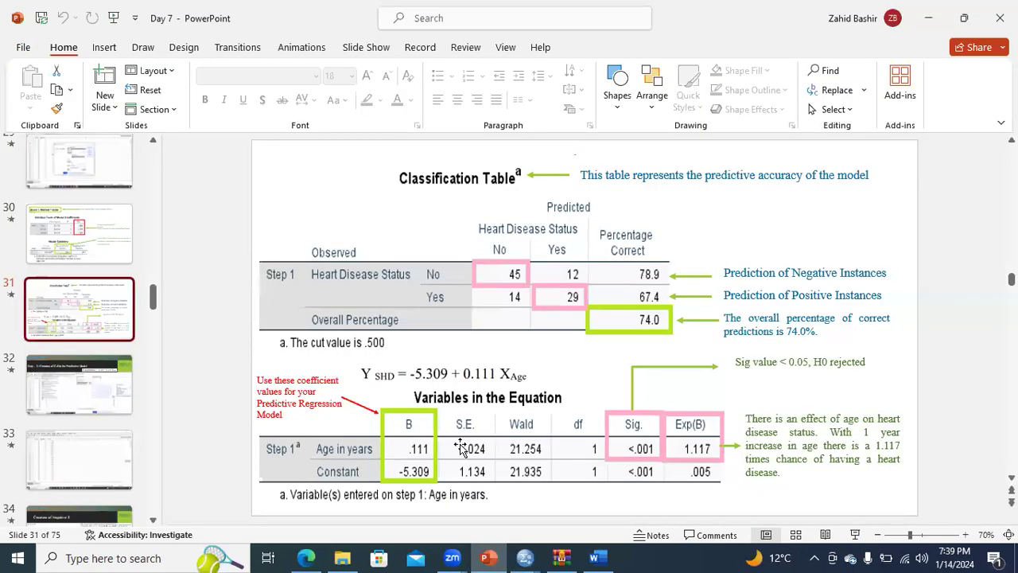
pyautogui.moveTo(153, 299); pyautogui.dragTo(154, 286)
pyautogui.click(92, 268)
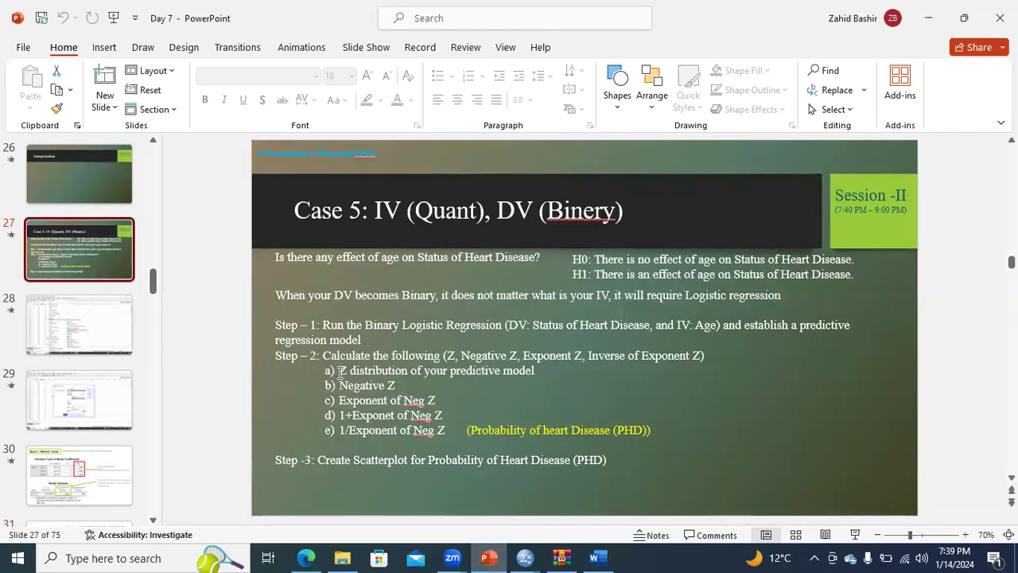
pyautogui.moveTo(339, 370); pyautogui.dragTo(532, 370)
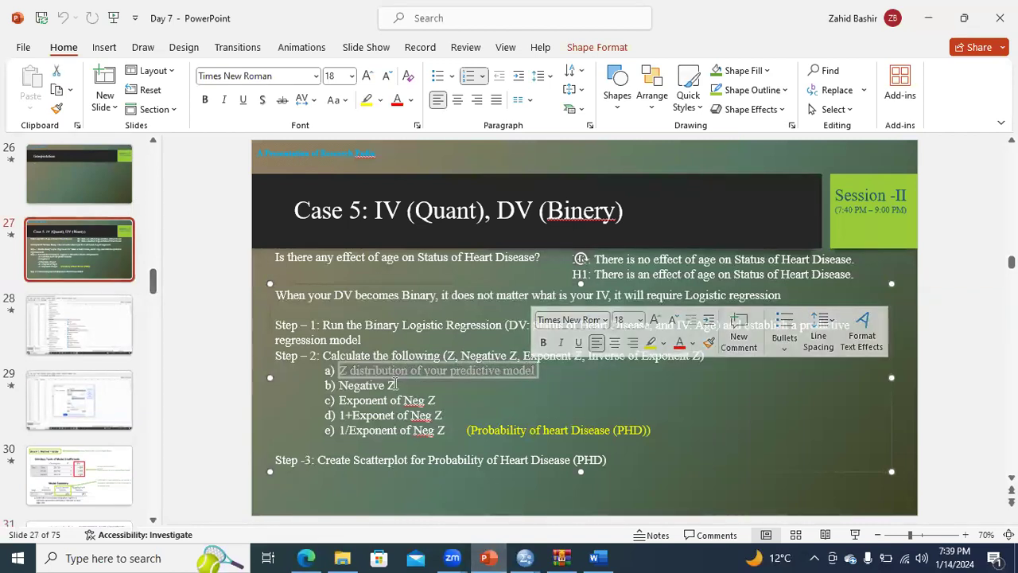
pyautogui.moveTo(397, 384); pyautogui.dragTo(359, 383)
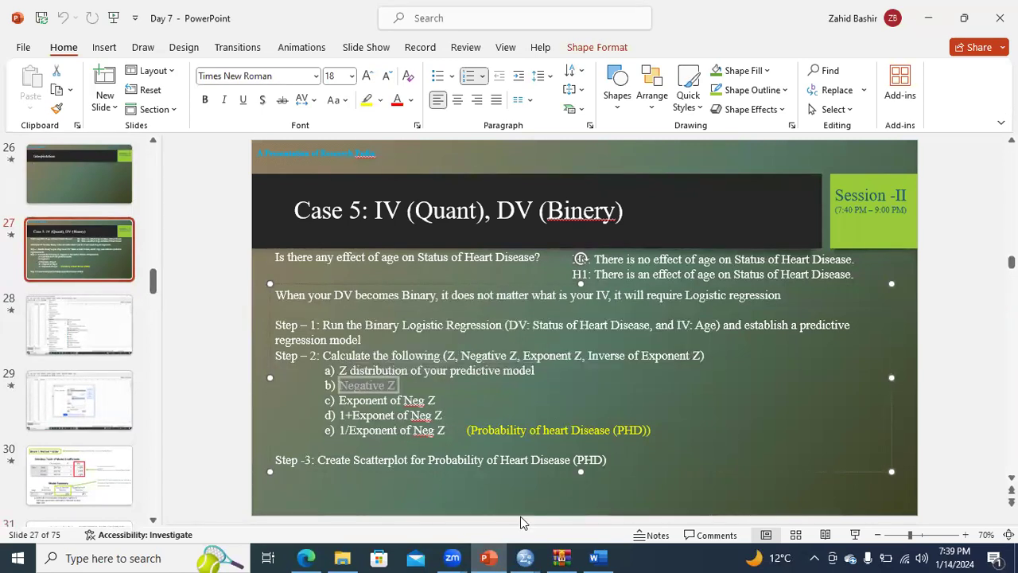
# Switch to the SPSS Data Editor and start a new Compute Variable definition with cleared settings and the target variable Neg_Zdis.
pyautogui.moveTo(526, 556)
pyautogui.click(594, 508)
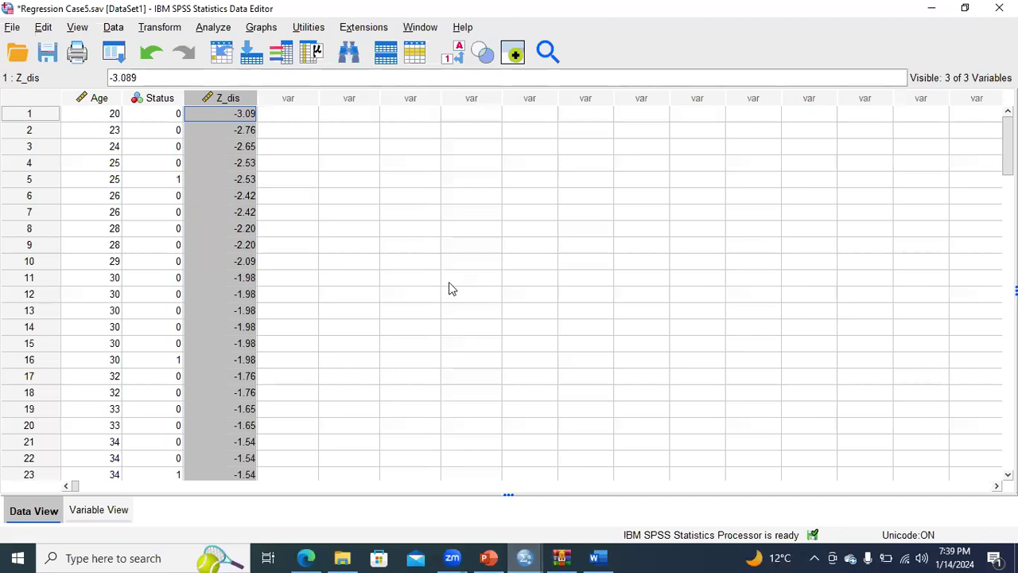
pyautogui.click(163, 29)
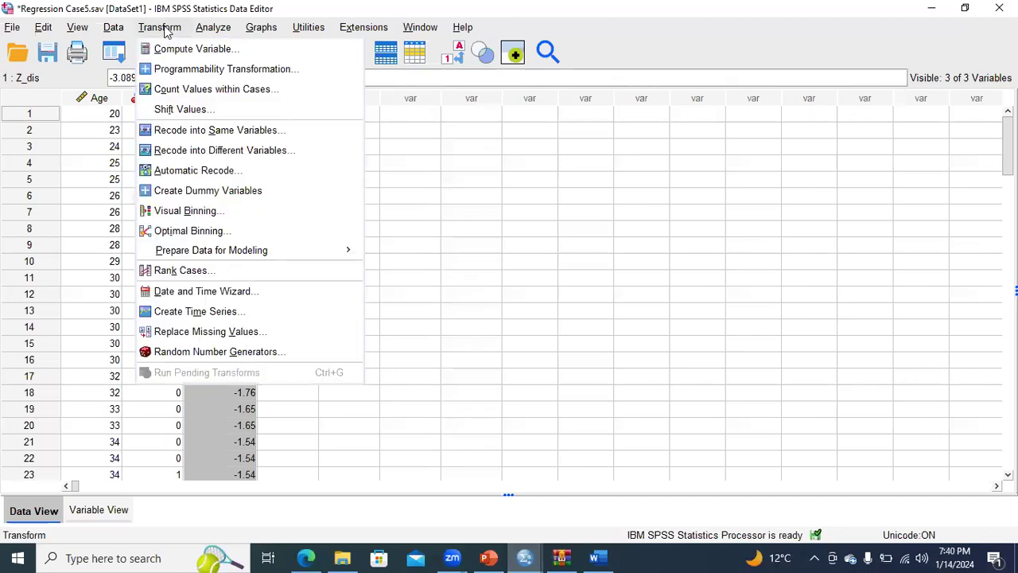
pyautogui.click(170, 52)
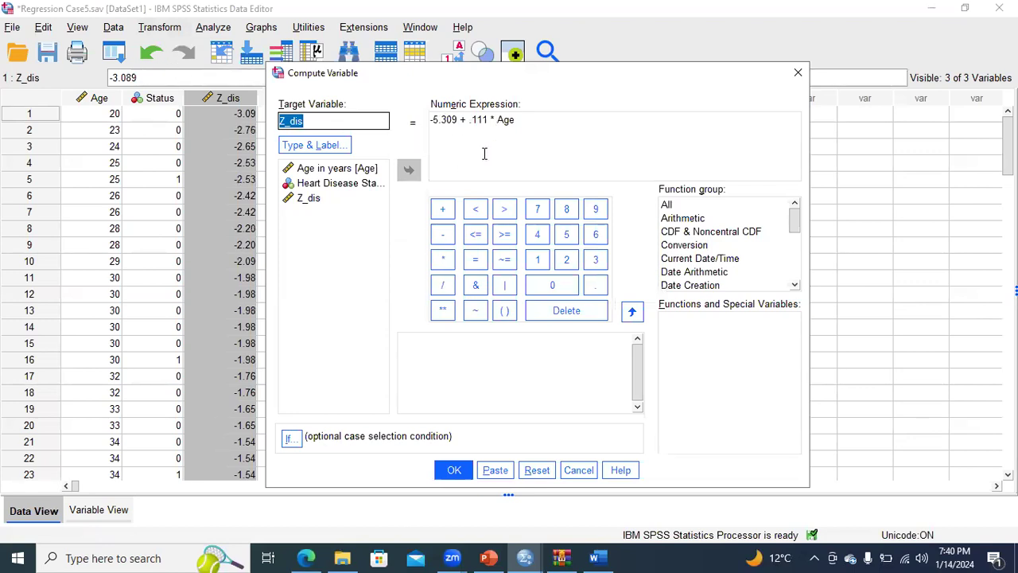
pyautogui.click(537, 470)
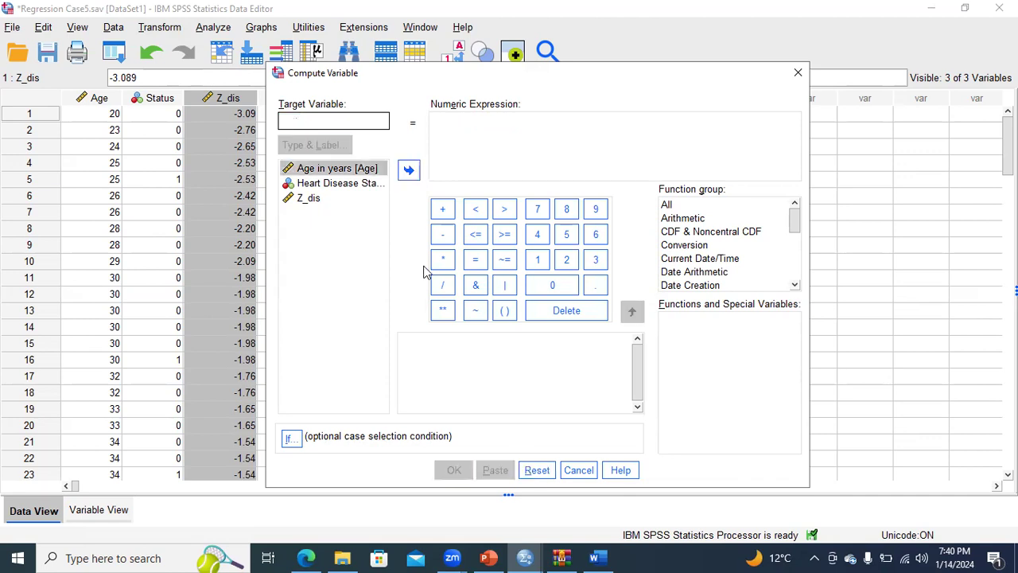
pyautogui.click(326, 117)
pyautogui.write('Neg_Z')
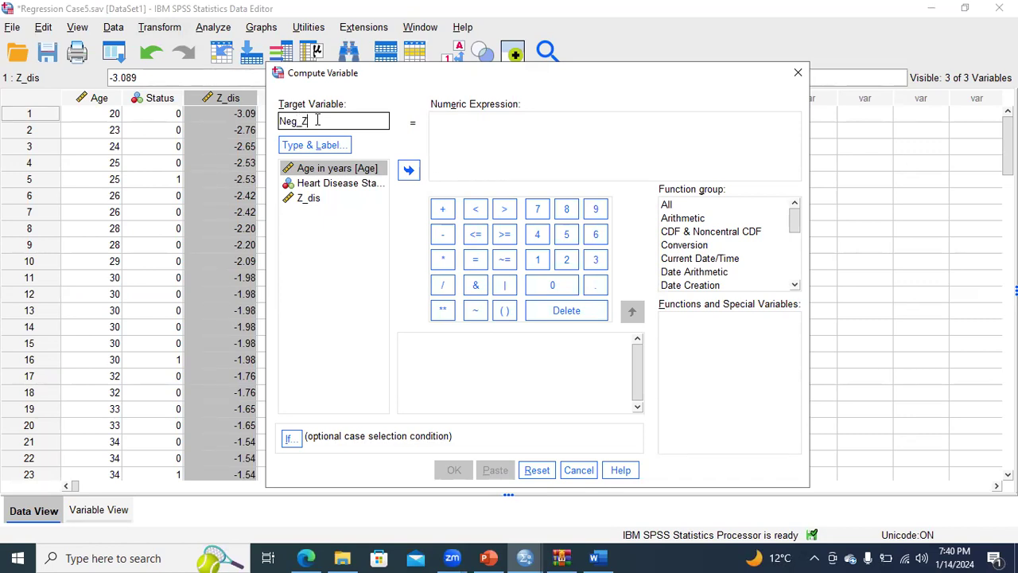
pyautogui.write('dis')
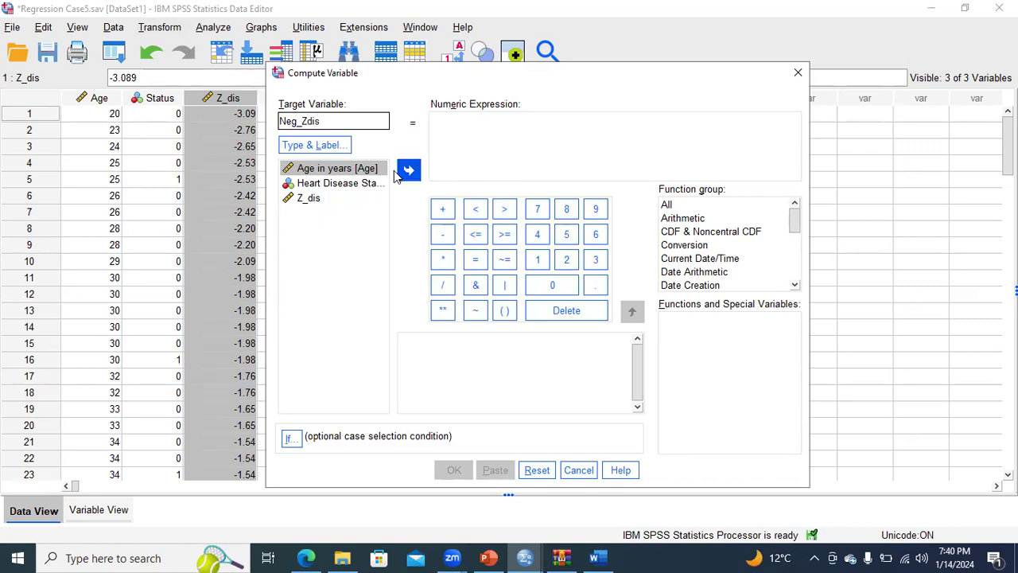
# Set the numeric expression for Neg_Zdis to - Z_dis and run the computation.
pyautogui.click(456, 124)
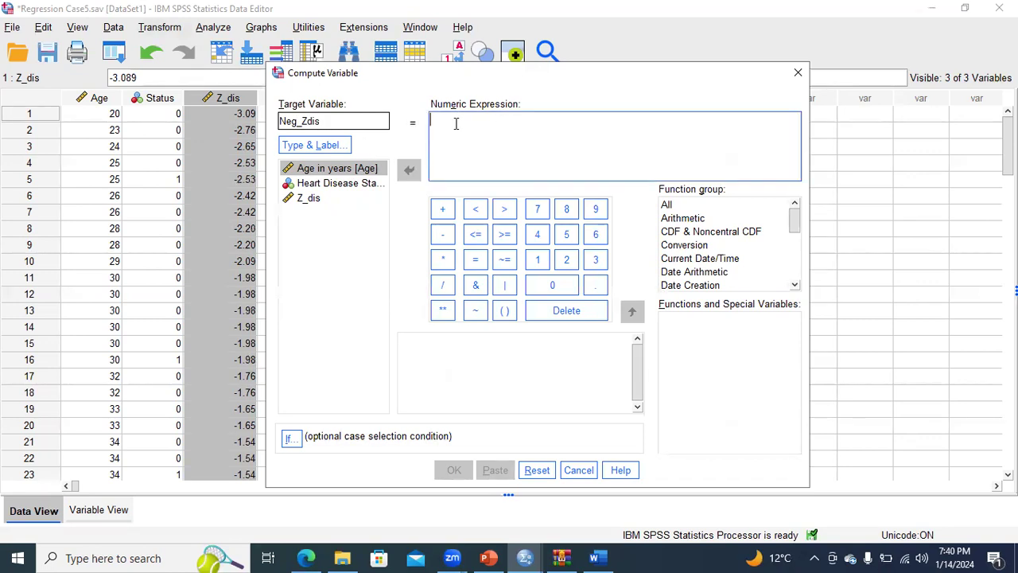
pyautogui.click(442, 237)
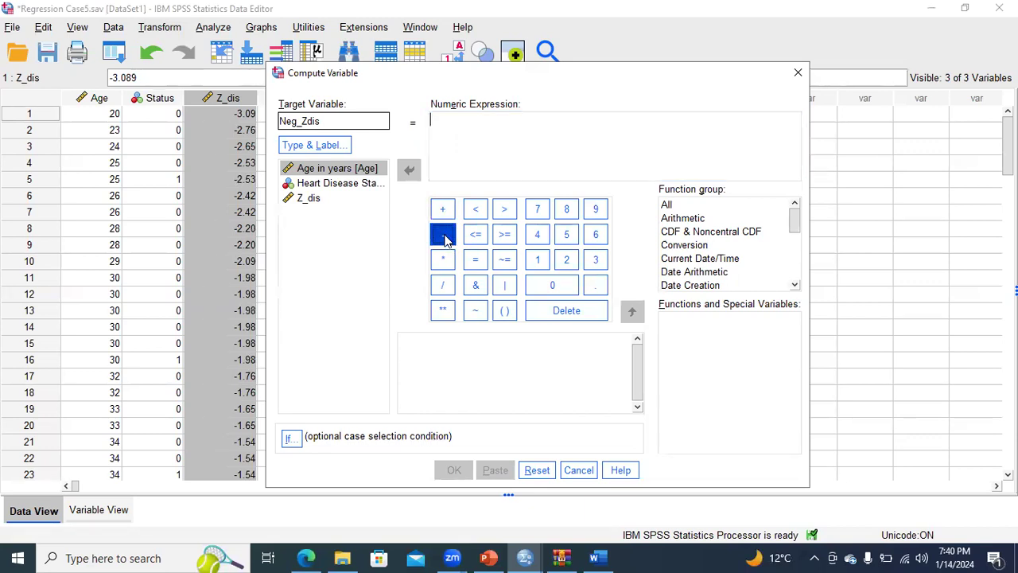
pyautogui.doubleClick(316, 202)
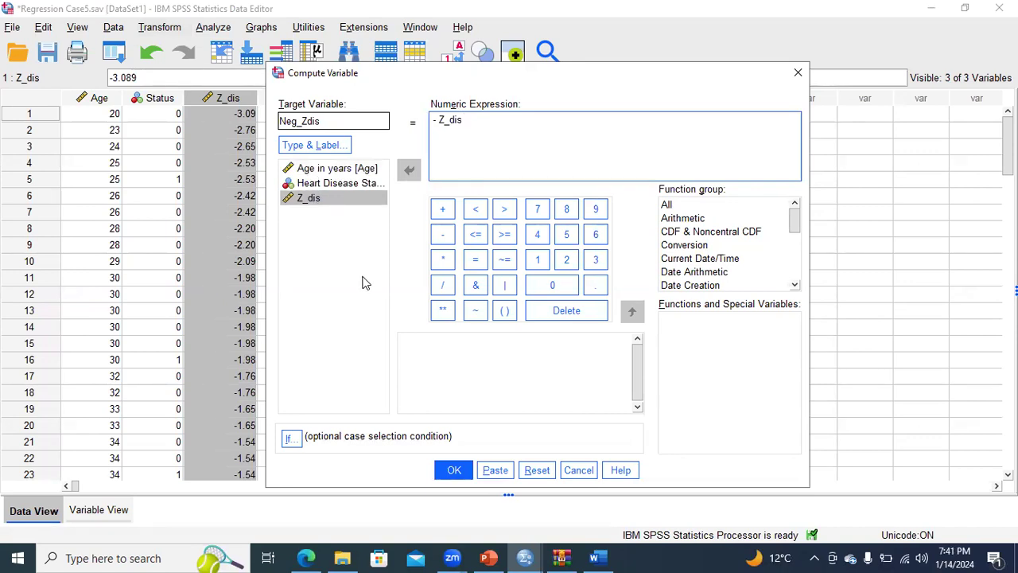
pyautogui.click(453, 470)
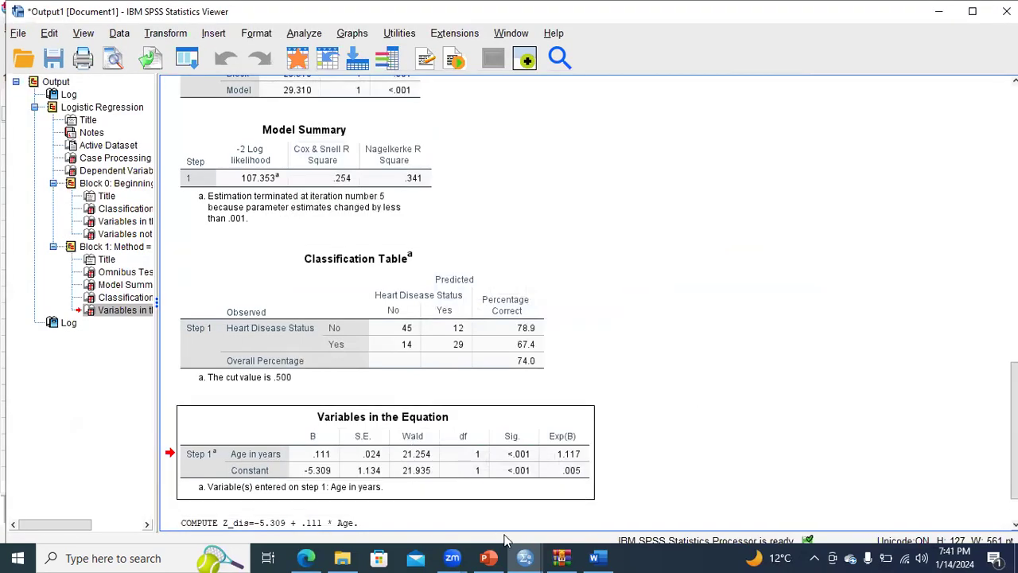
# Return to the Regression Case5.sav data and compare the Neg_Zdis values with the Z_dis values row by row.
pyautogui.click(524, 557)
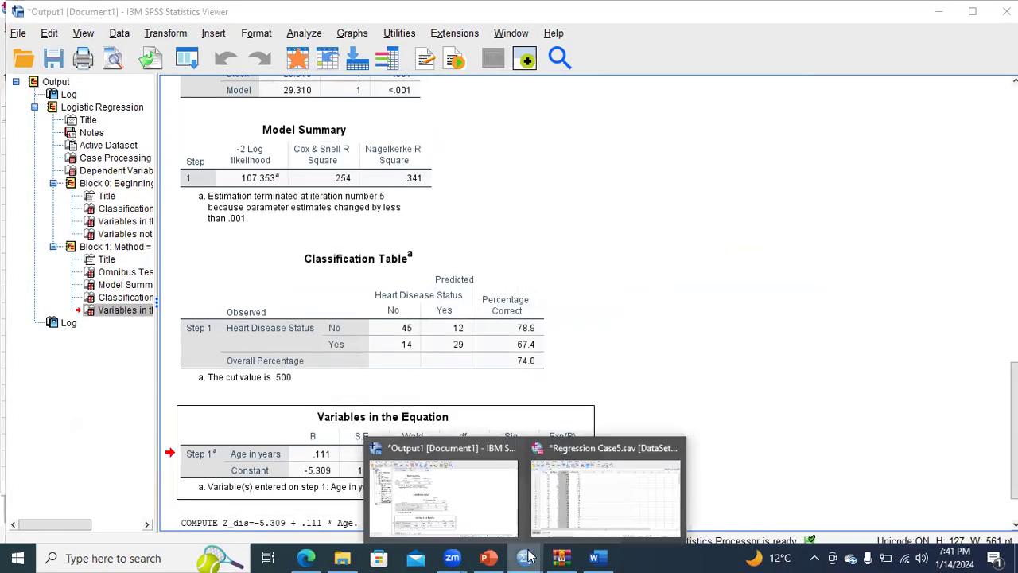
pyautogui.click(587, 506)
pyautogui.click(306, 99)
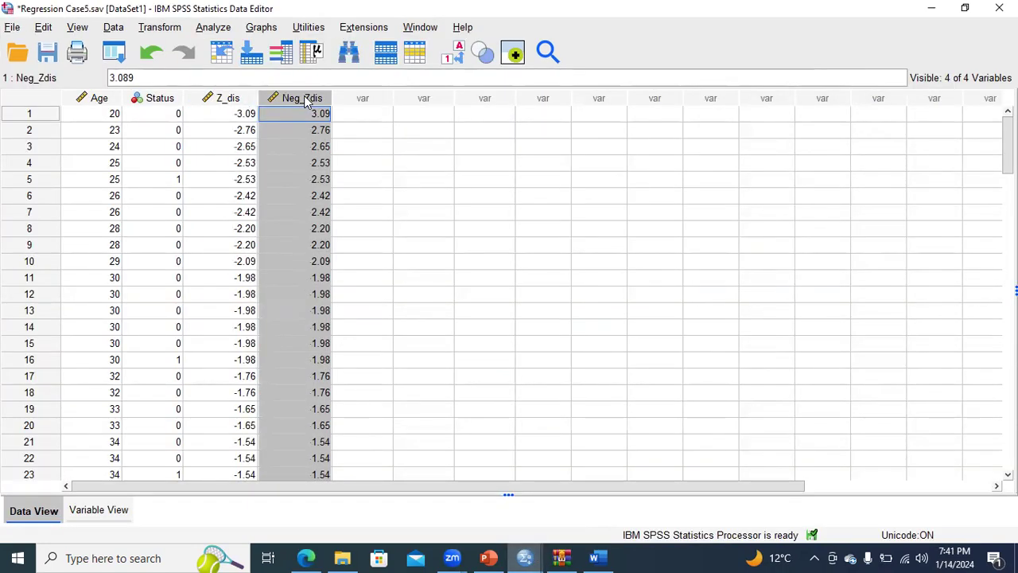
pyautogui.click(241, 120)
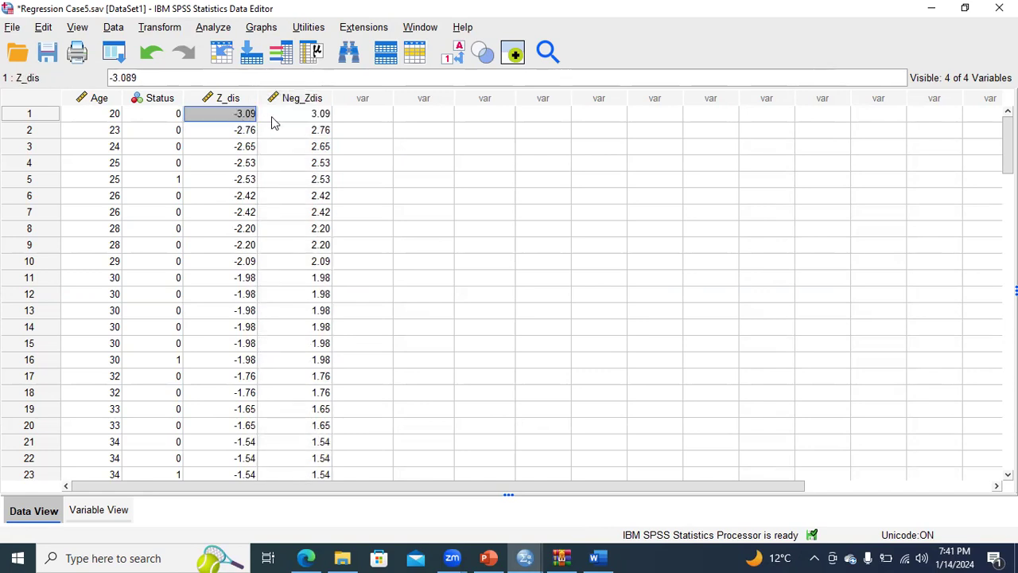
pyautogui.click(228, 101)
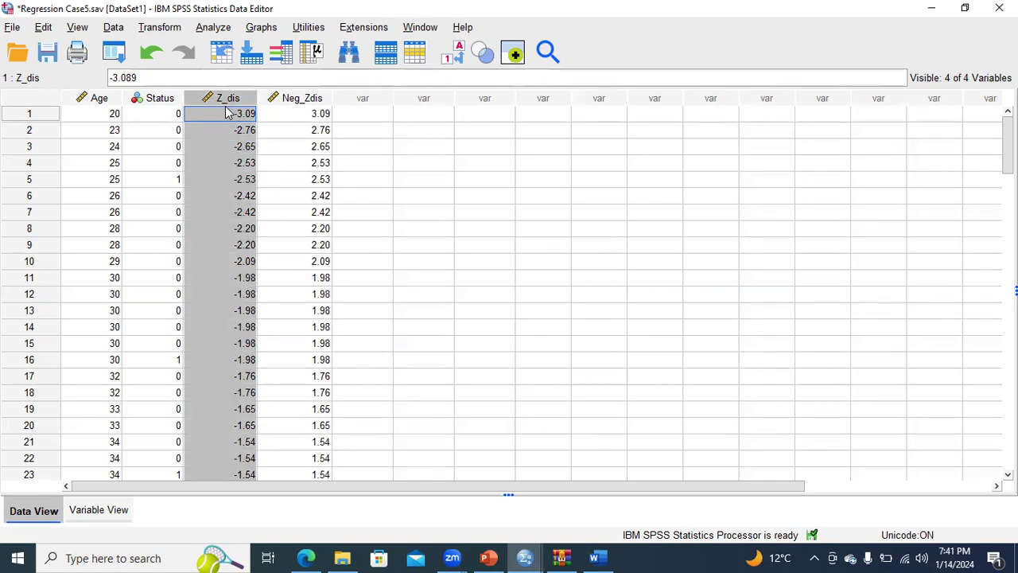
pyautogui.click(227, 120)
pyautogui.moveTo(228, 127); pyautogui.dragTo(227, 442)
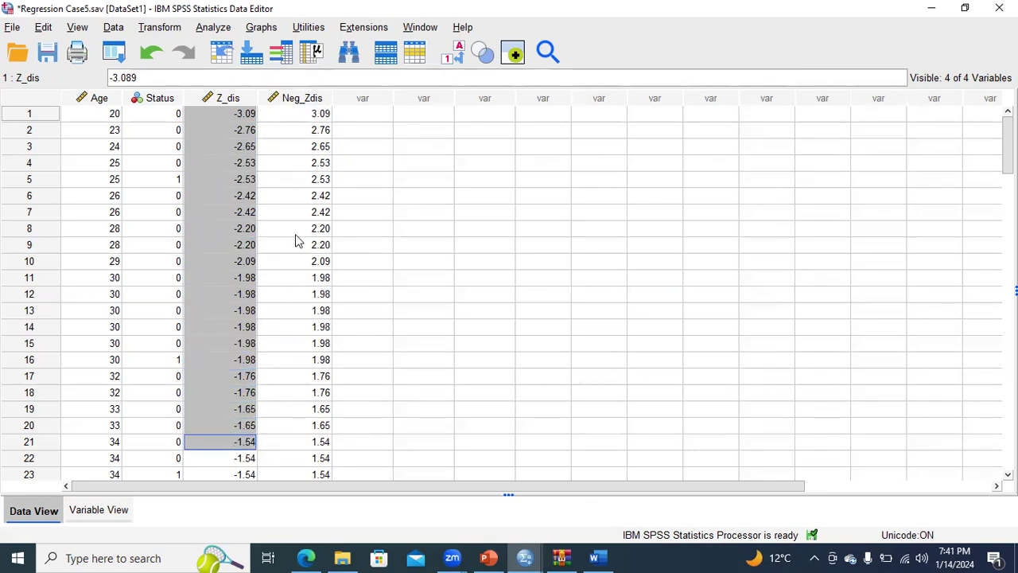
pyautogui.moveTo(295, 118); pyautogui.dragTo(294, 348)
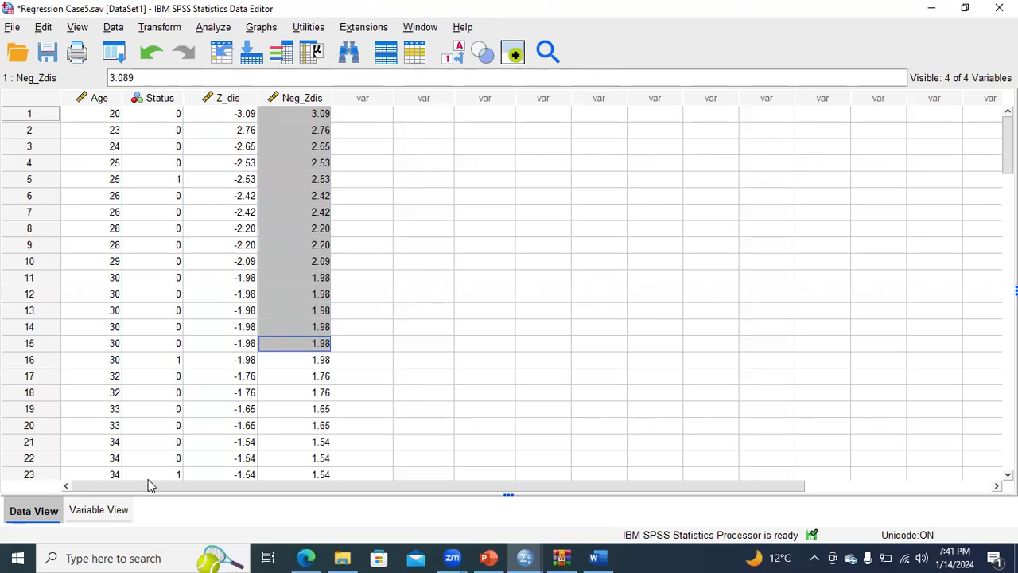
# Inspect the variable definitions of Z_dis and Neg_Zdis.
pyautogui.click(99, 510)
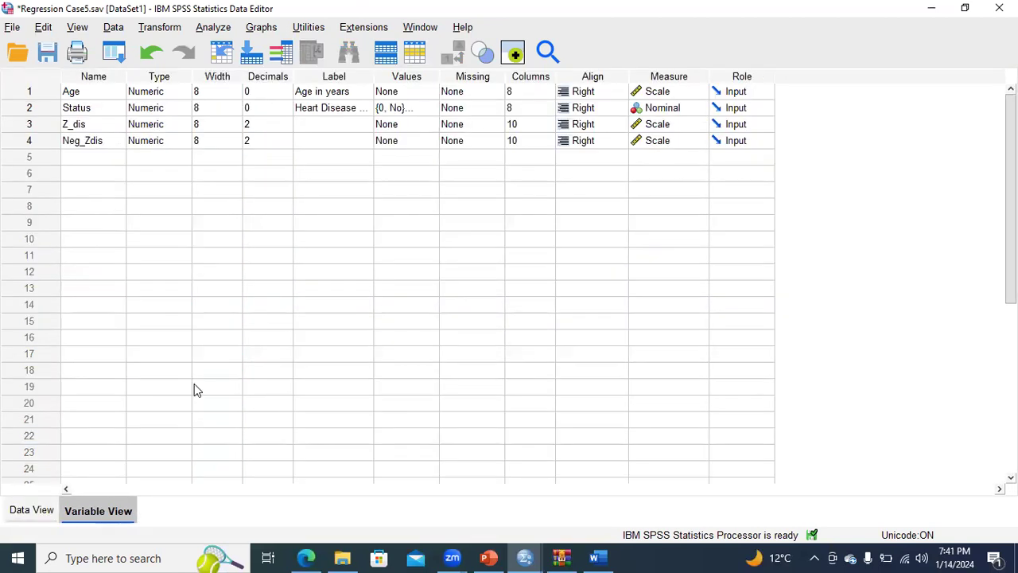
pyautogui.click(41, 129)
pyautogui.click(41, 141)
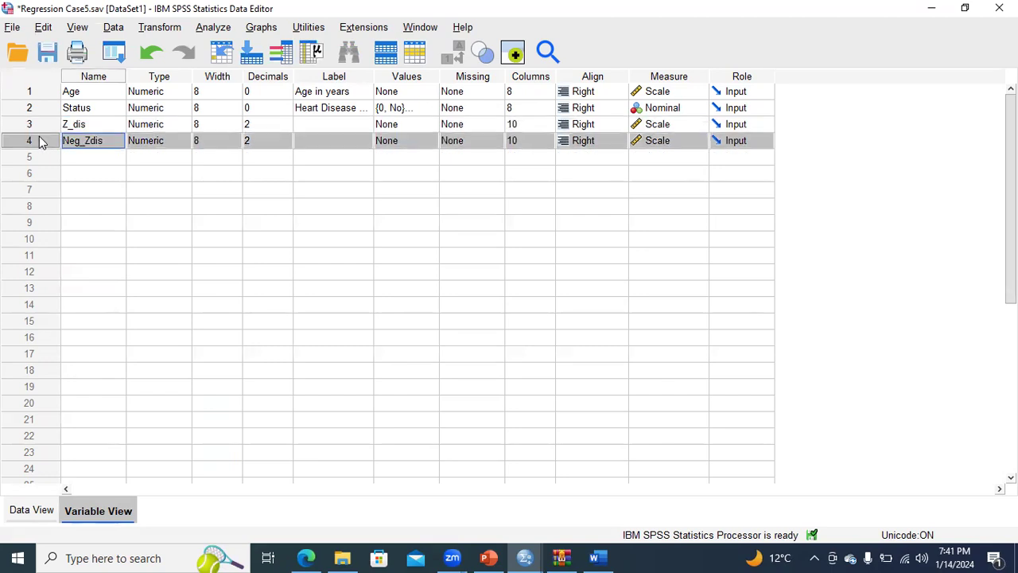
pyautogui.click(36, 124)
pyautogui.click(36, 141)
# Switch to PowerPoint and review the Negative Z and Exponent of Neg Z items under Step 2 of the Case 5 slide.
pyautogui.click(488, 558)
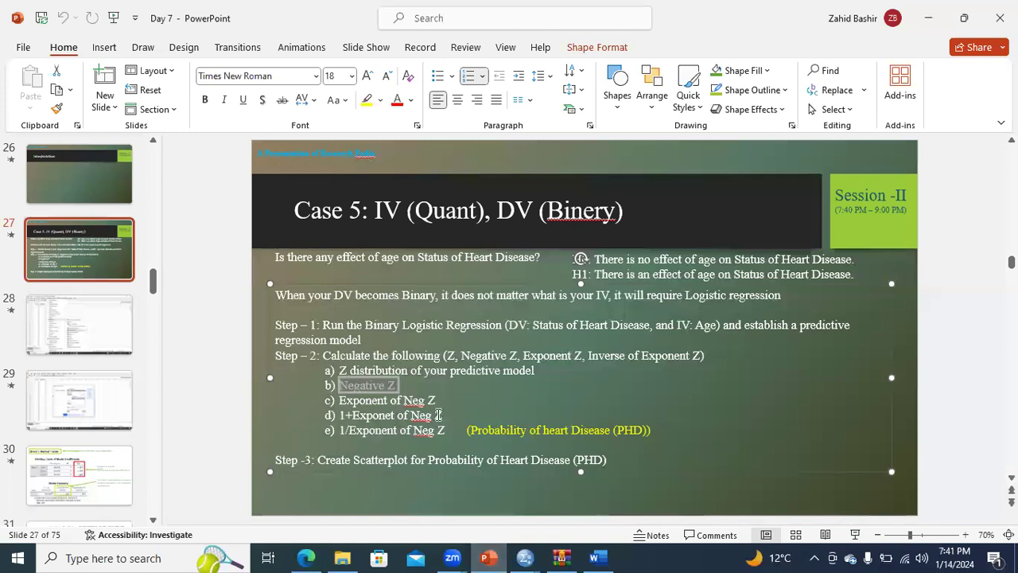
pyautogui.click(413, 384)
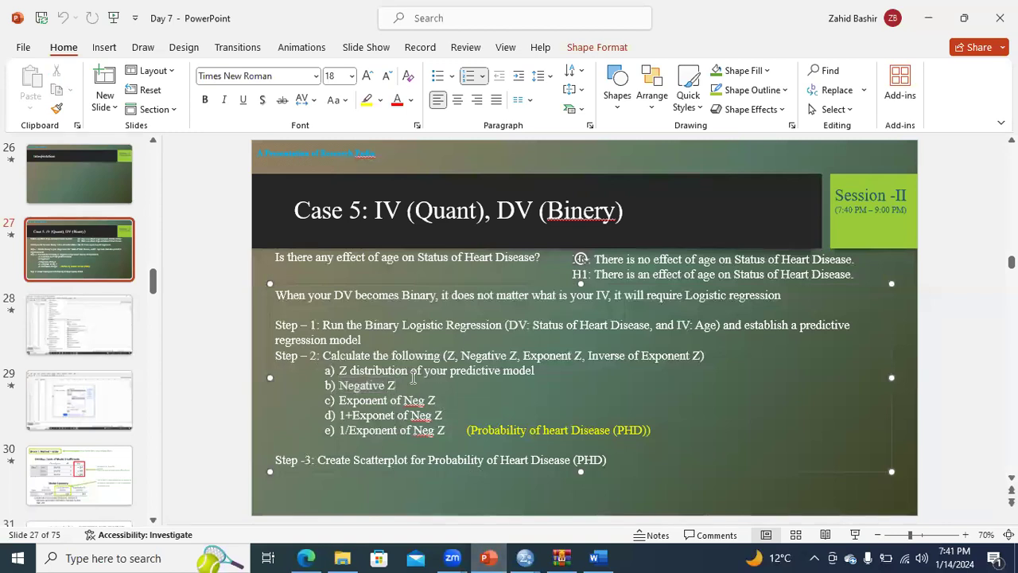
pyautogui.tripleClick(398, 385)
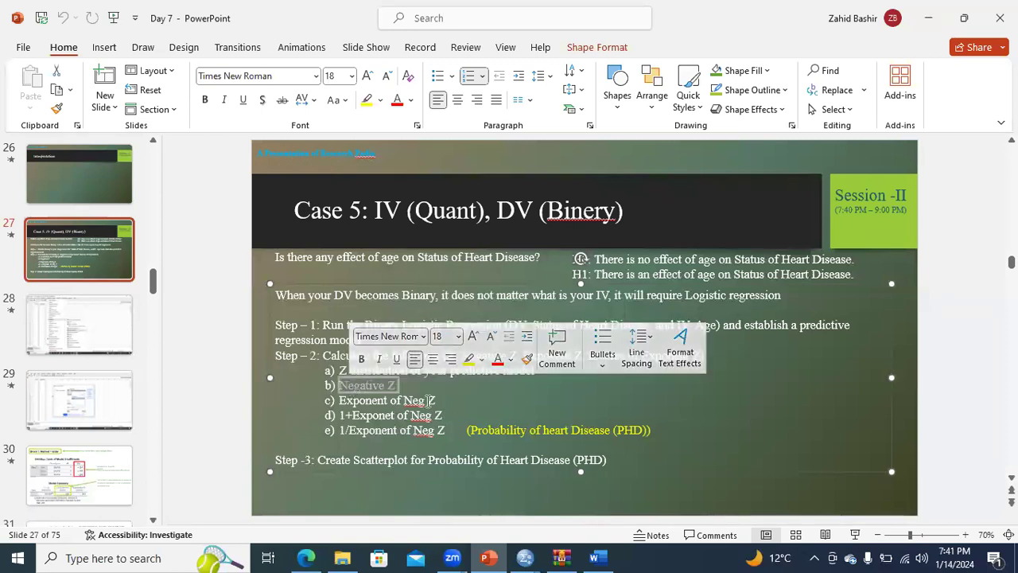
pyautogui.moveTo(429, 400); pyautogui.dragTo(369, 401)
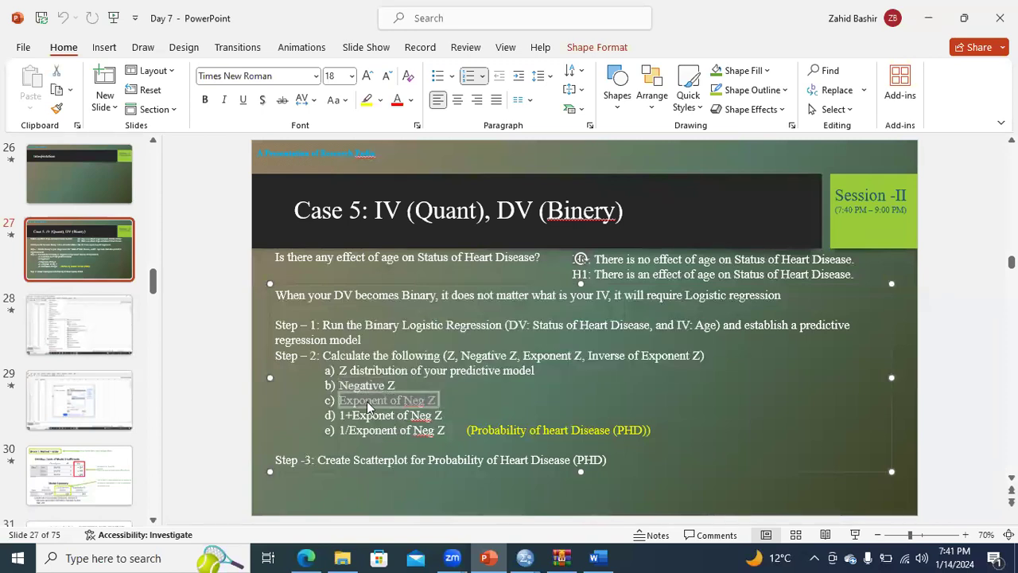
pyautogui.click(483, 402)
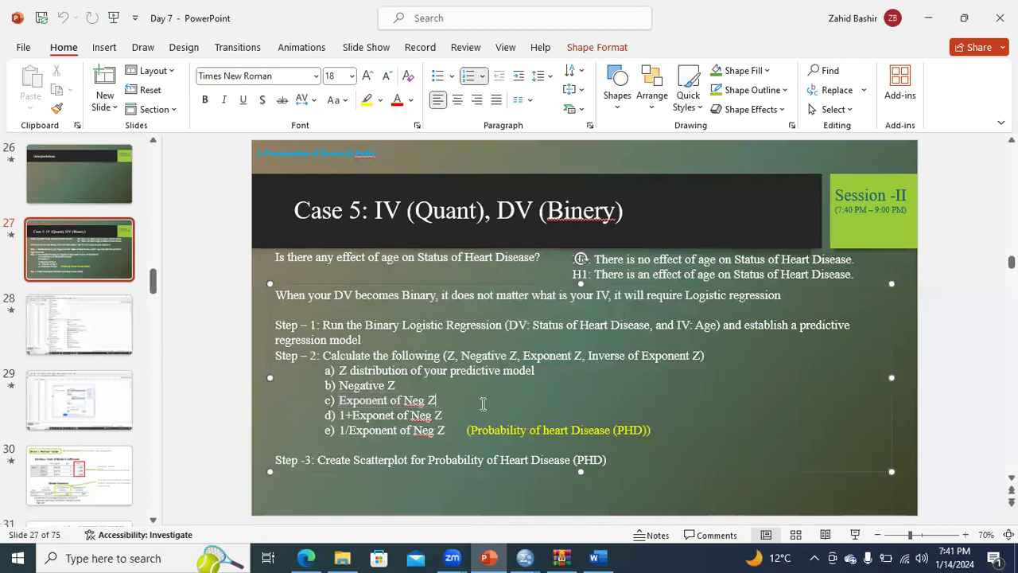
# Switch to SPSS and clear the previous Compute Variable settings for a new variable, and return to the Case 5 slide in PowerPoint.
pyautogui.click(527, 556)
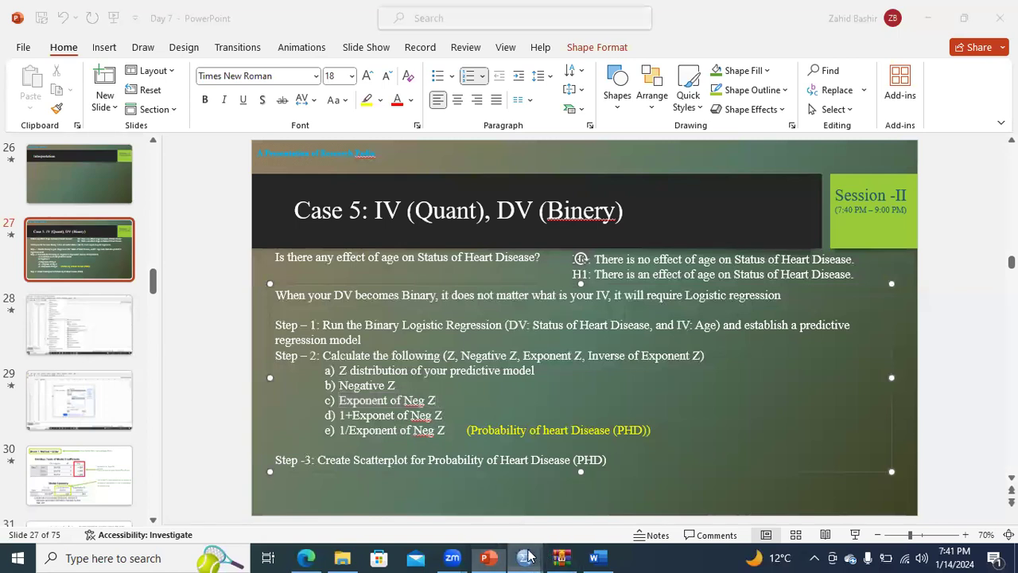
pyautogui.click(602, 477)
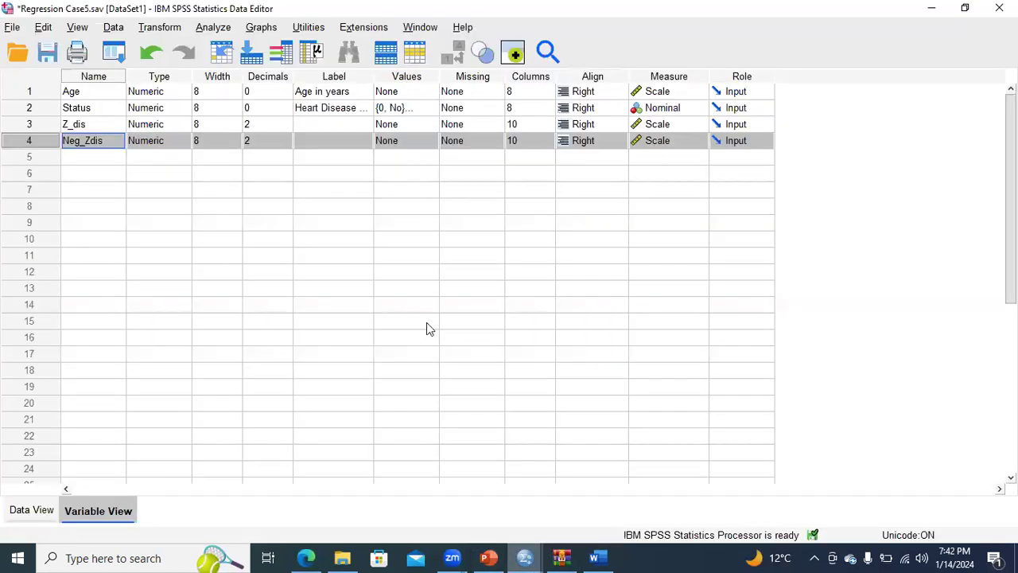
pyautogui.click(160, 27)
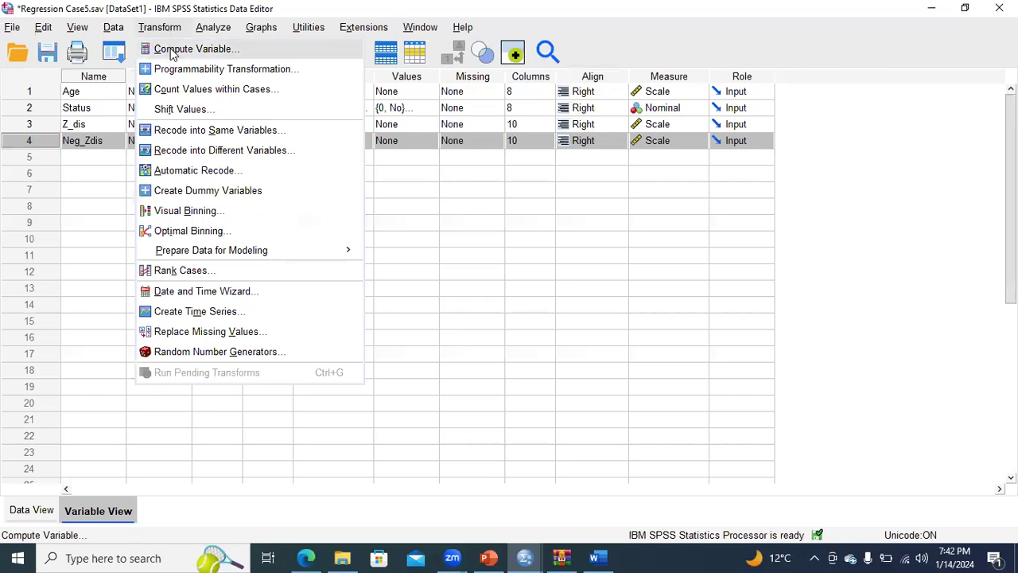
pyautogui.click(171, 52)
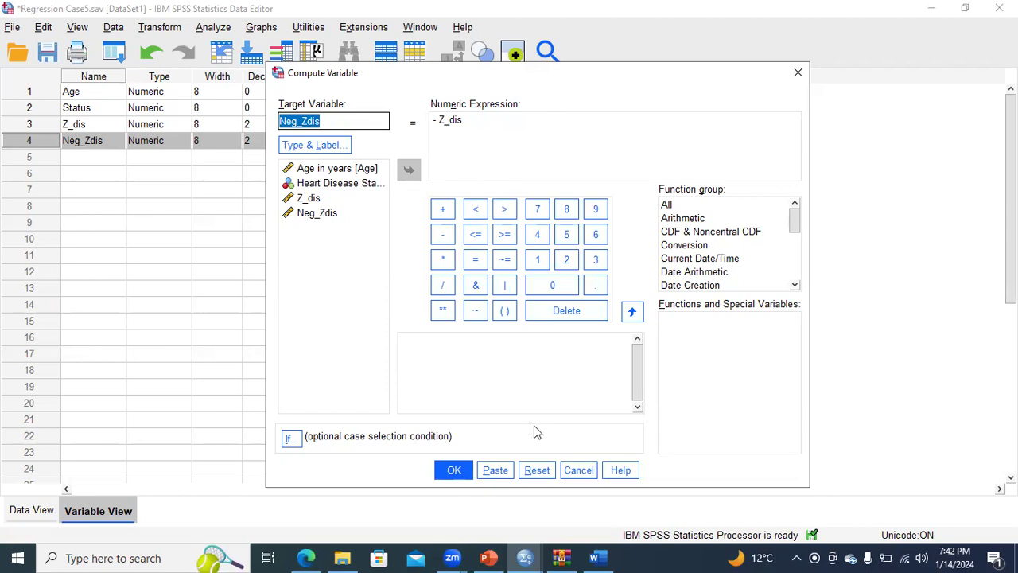
pyautogui.click(537, 470)
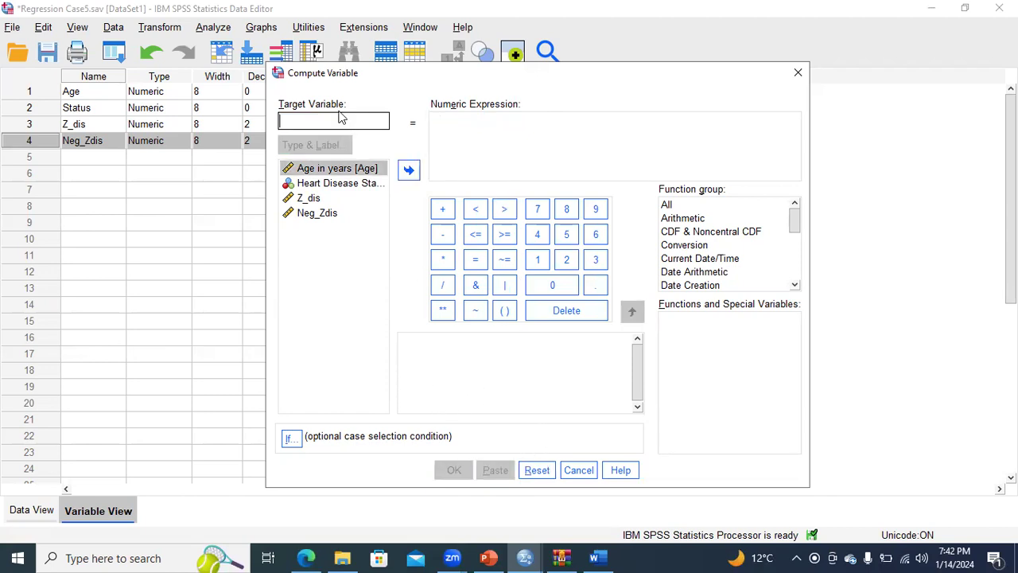
pyautogui.click(488, 557)
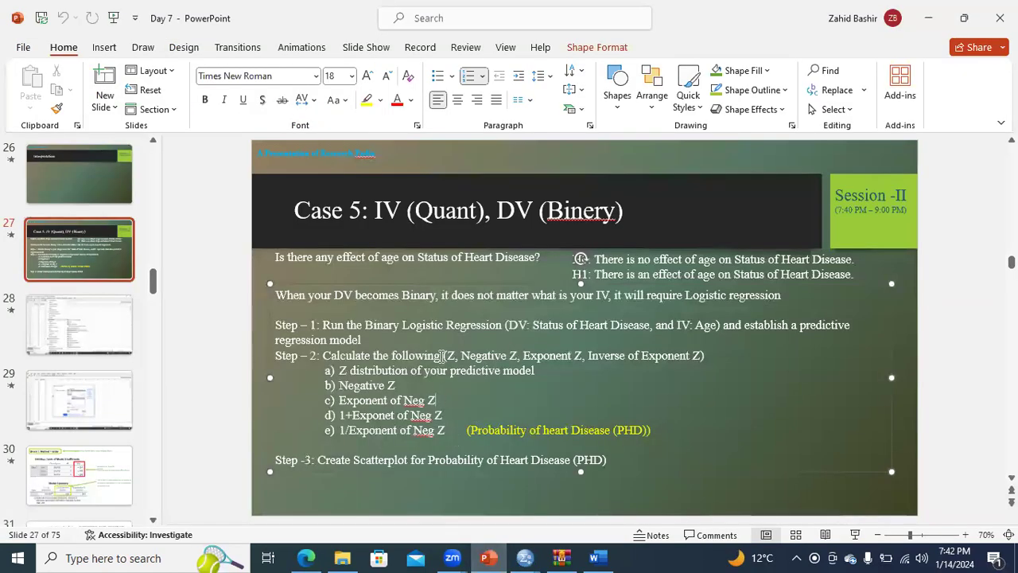